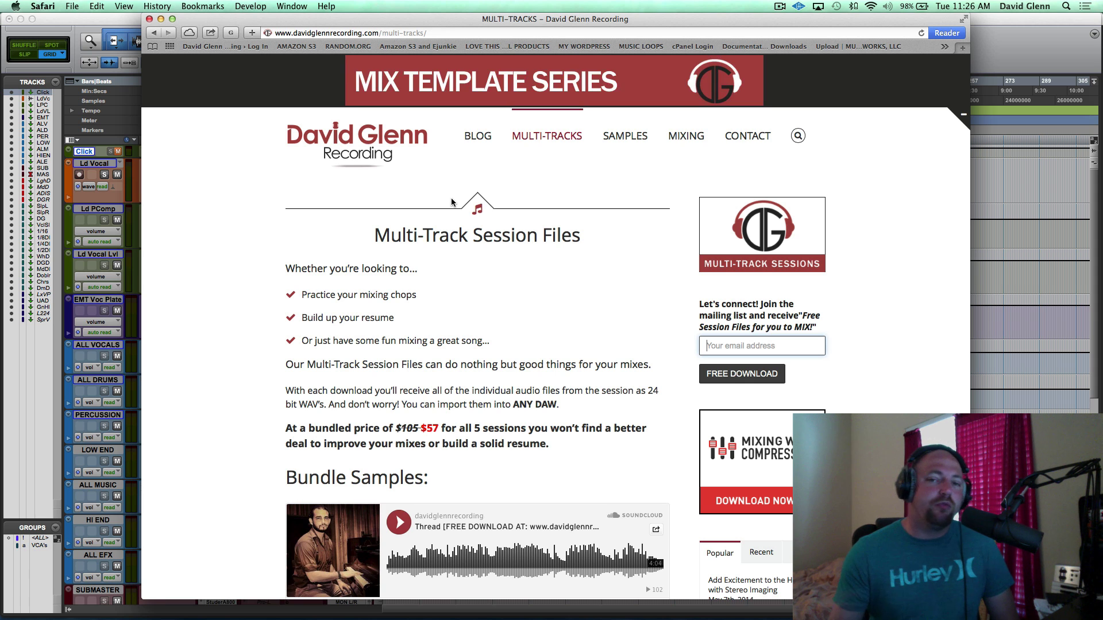
Import the Thread Ld Vocal, Ocean Way and Piano WAVs from Finder as new session tracks
key("super+shift+2")
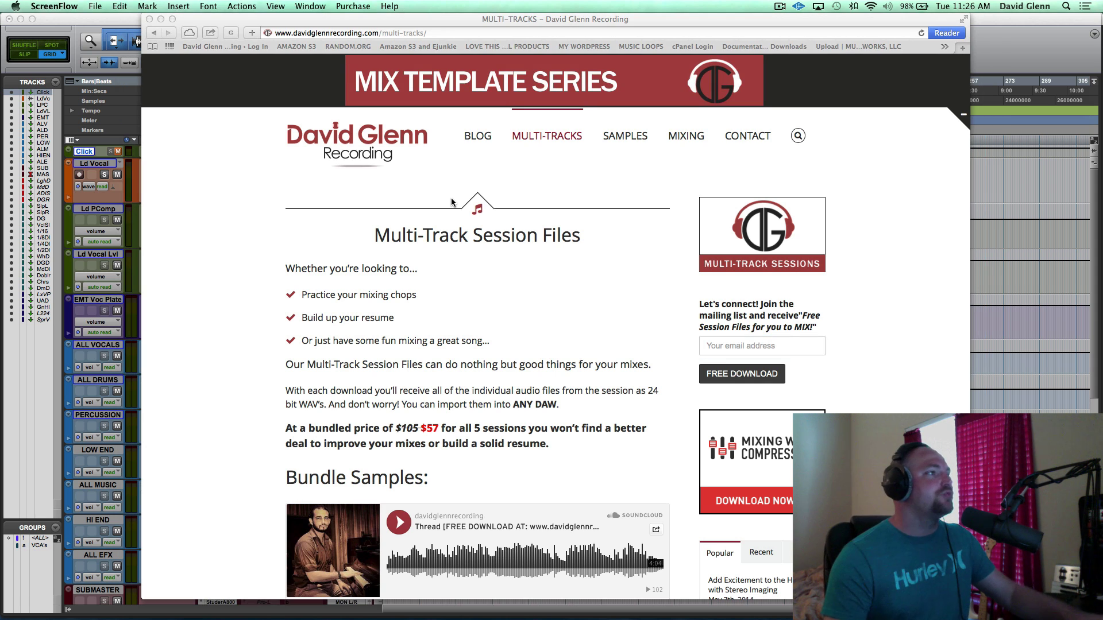
key("super+Tab")
key("super+Tab")
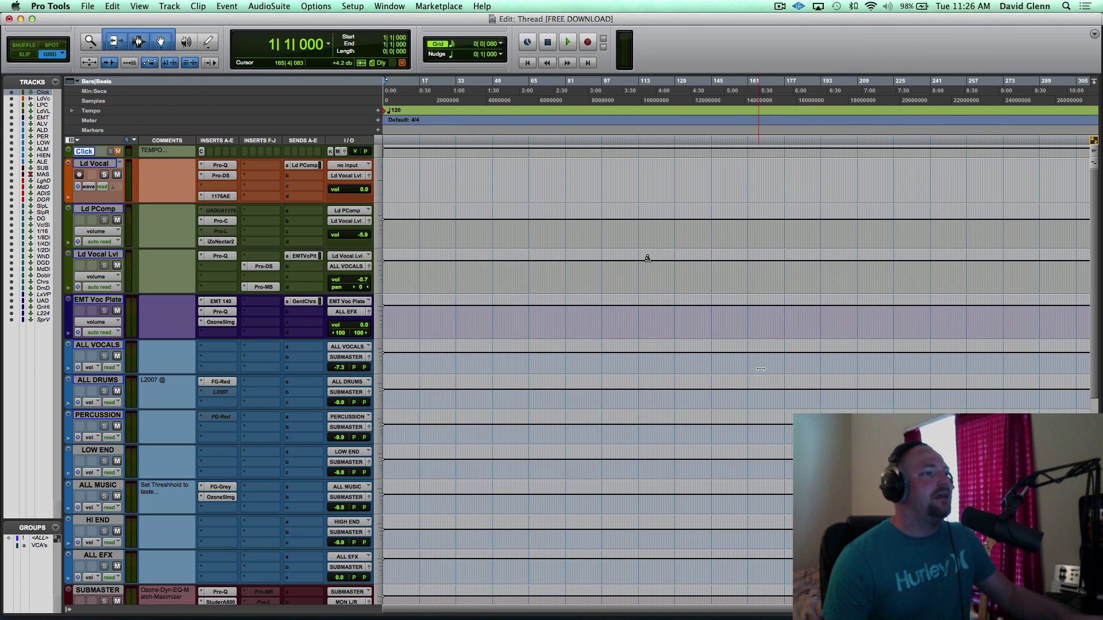
key("super+Tab")
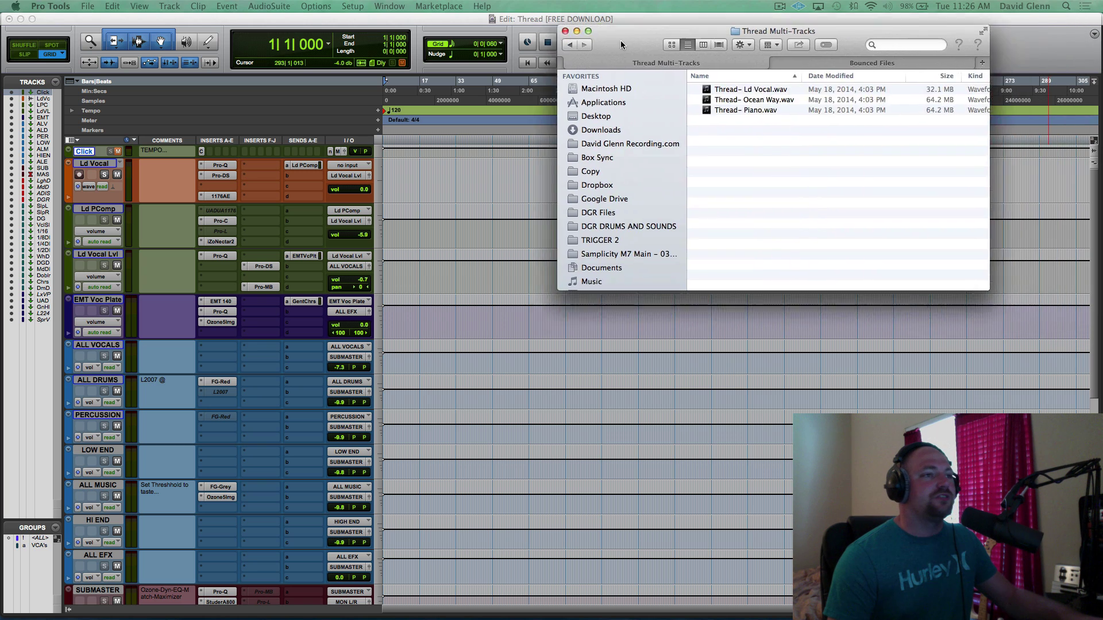
left_click(807, 262)
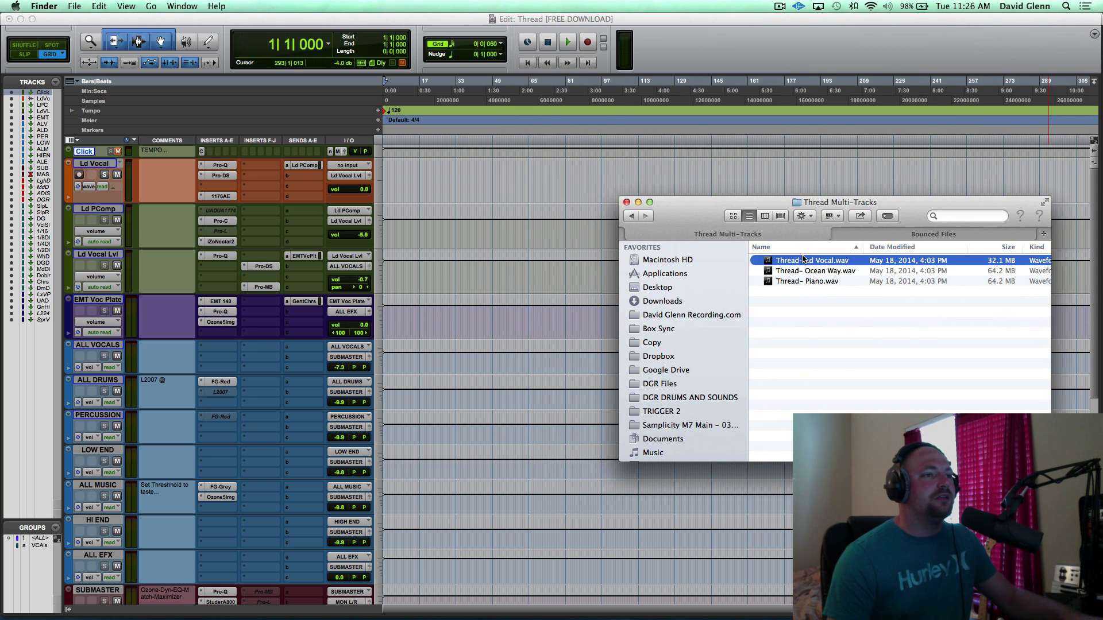
left_click(805, 282, "shift")
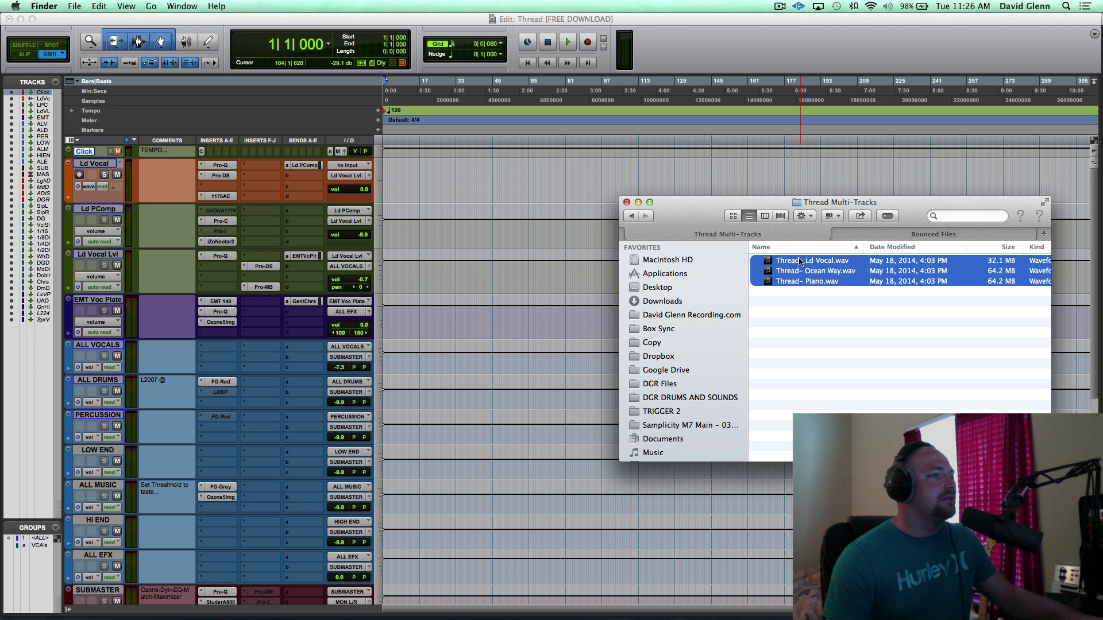
left_click_drag(799, 261, 26, 180)
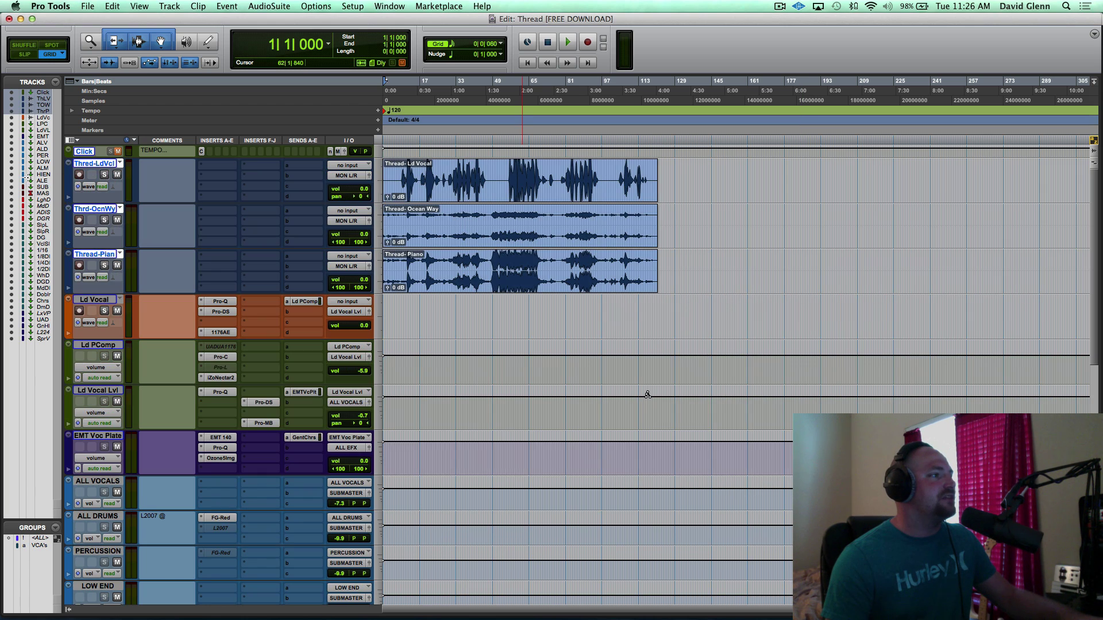
Move the vocal clip onto the Ld Vocal track and place Thread-Piano above Thrd-OcnWy
left_click(448, 177)
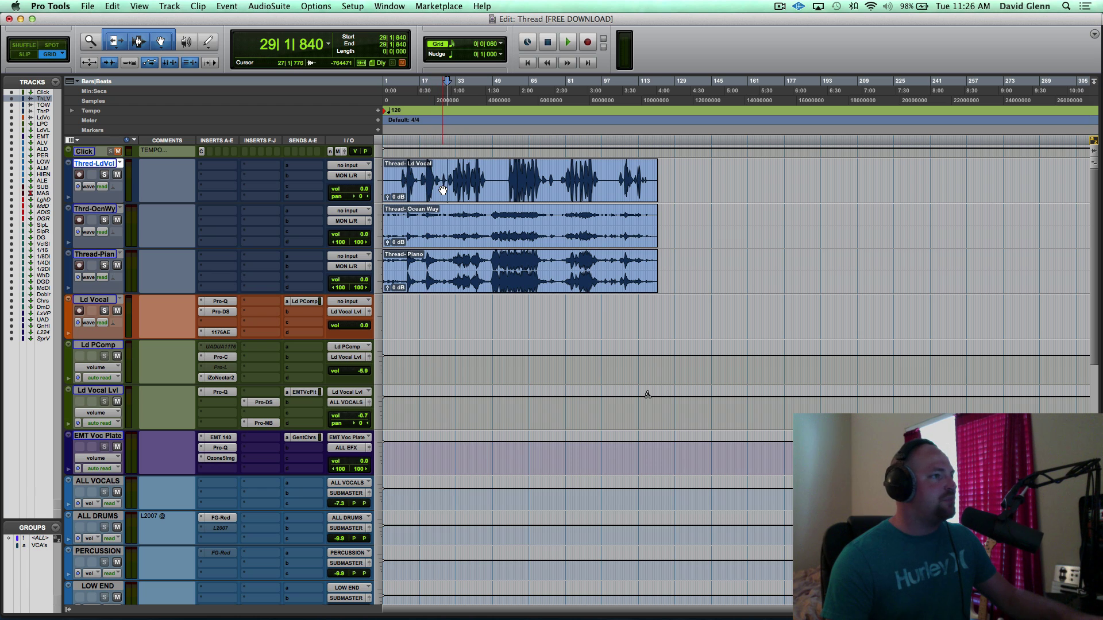
left_click_drag(442, 189, 497, 328)
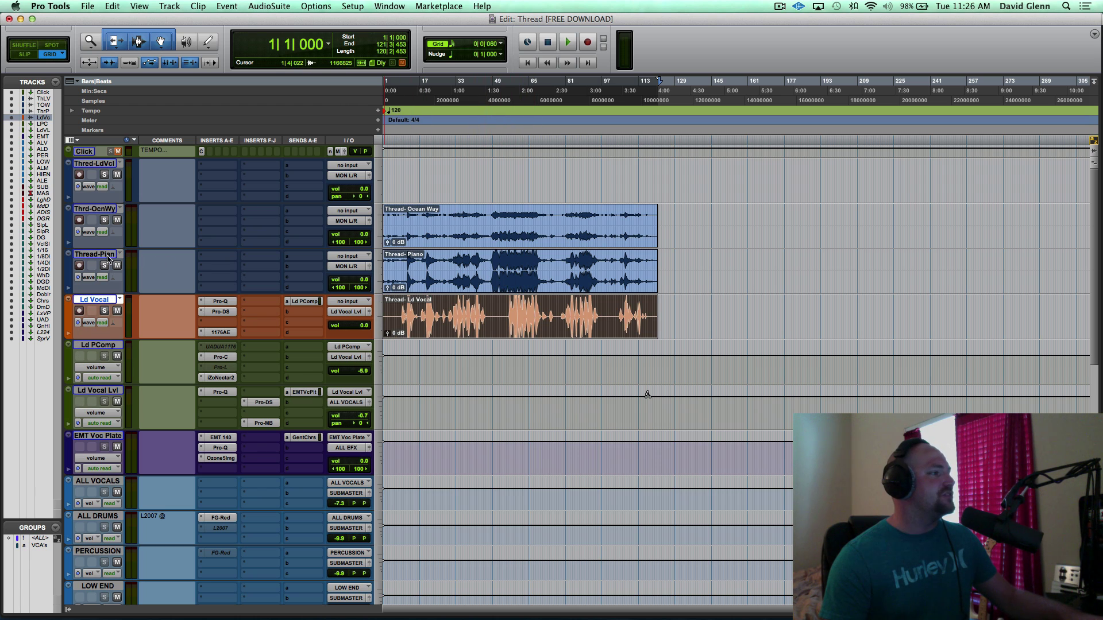
left_click(98, 253)
left_click_drag(99, 214, 92, 296)
Delete the empty imported vocal track
left_click(110, 165)
right_click(107, 163)
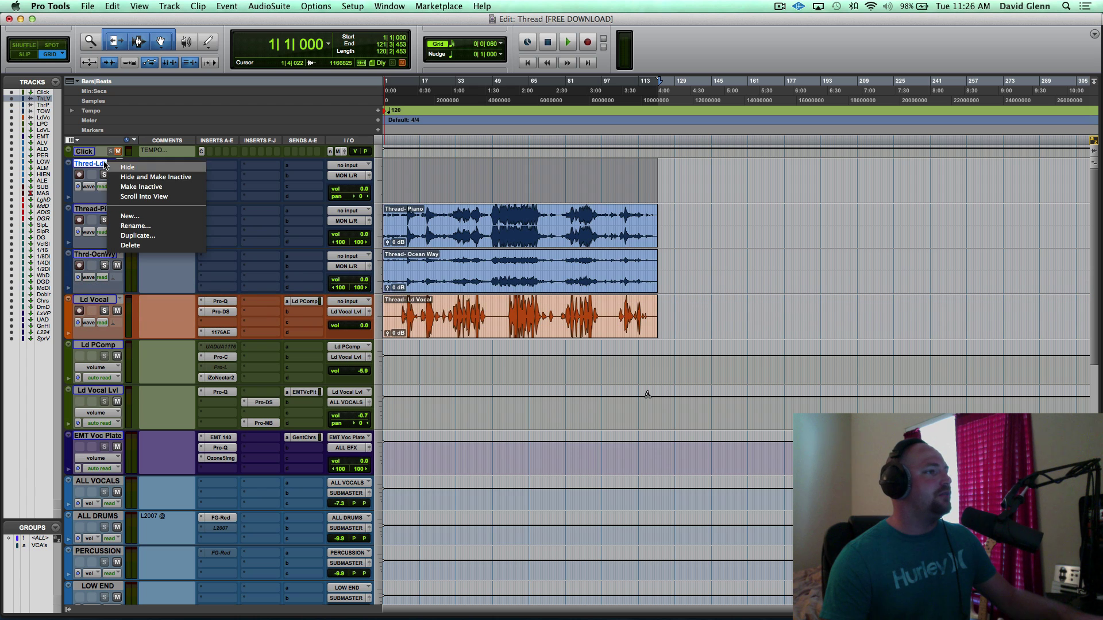
left_click(143, 245)
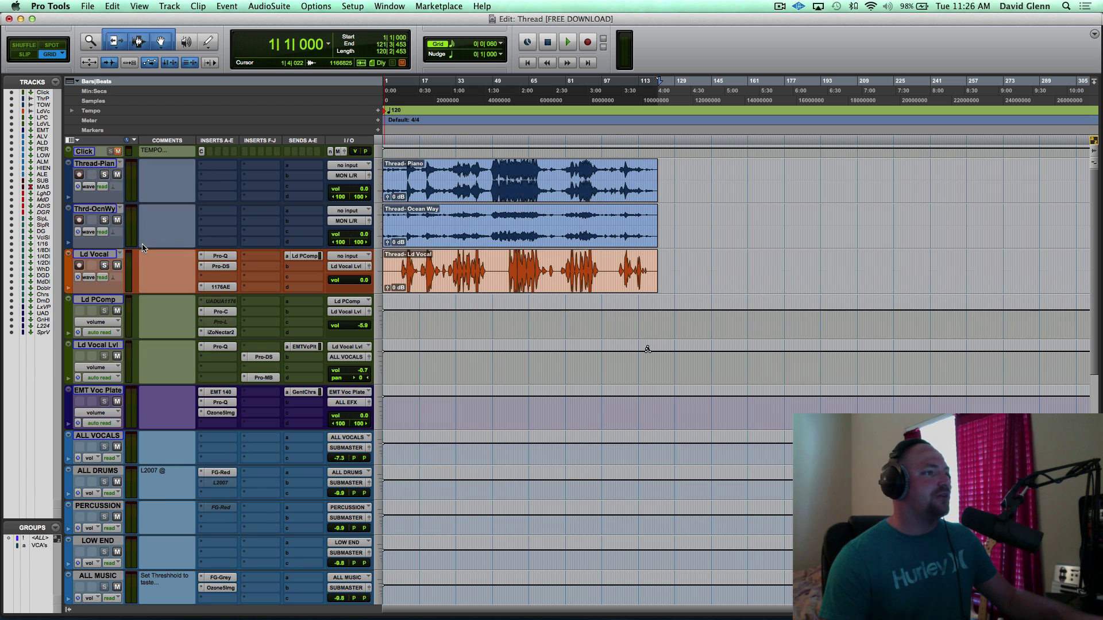
left_click(428, 172)
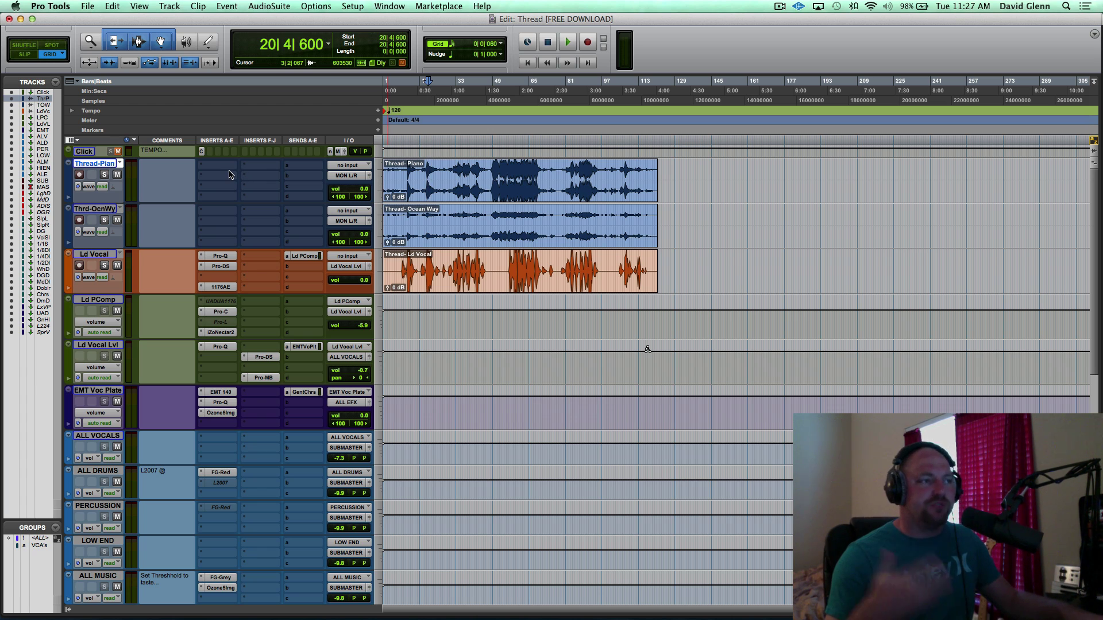
Insert iZotope Ozone 5 Imager (stereo) in slot A of the Thread-Piano track
left_click(211, 166)
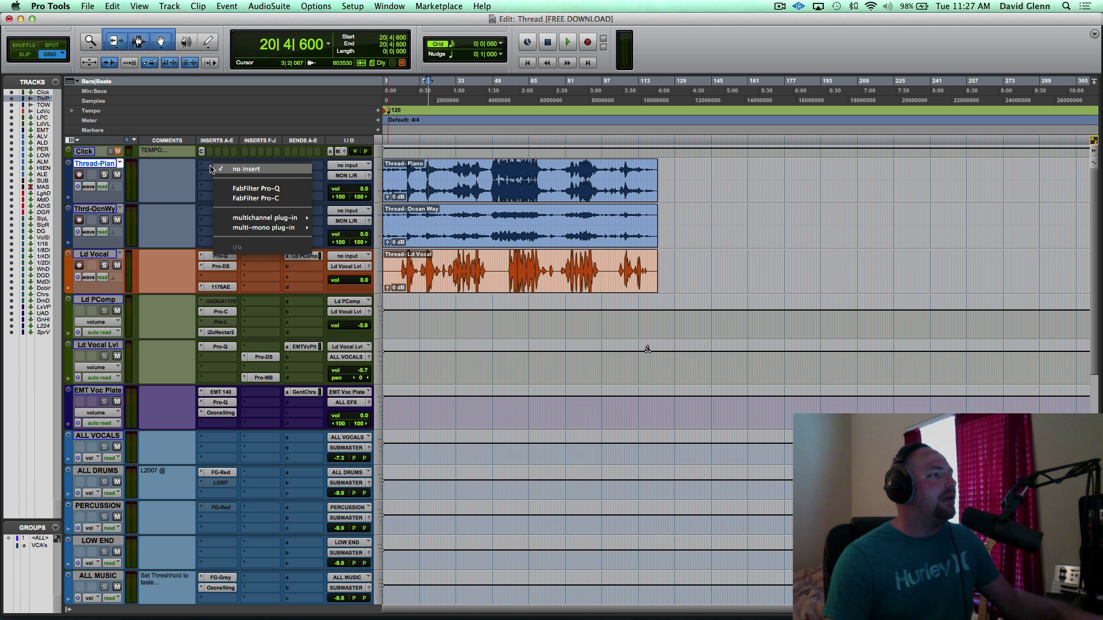
mouse_move(276, 219)
mouse_move(397, 404)
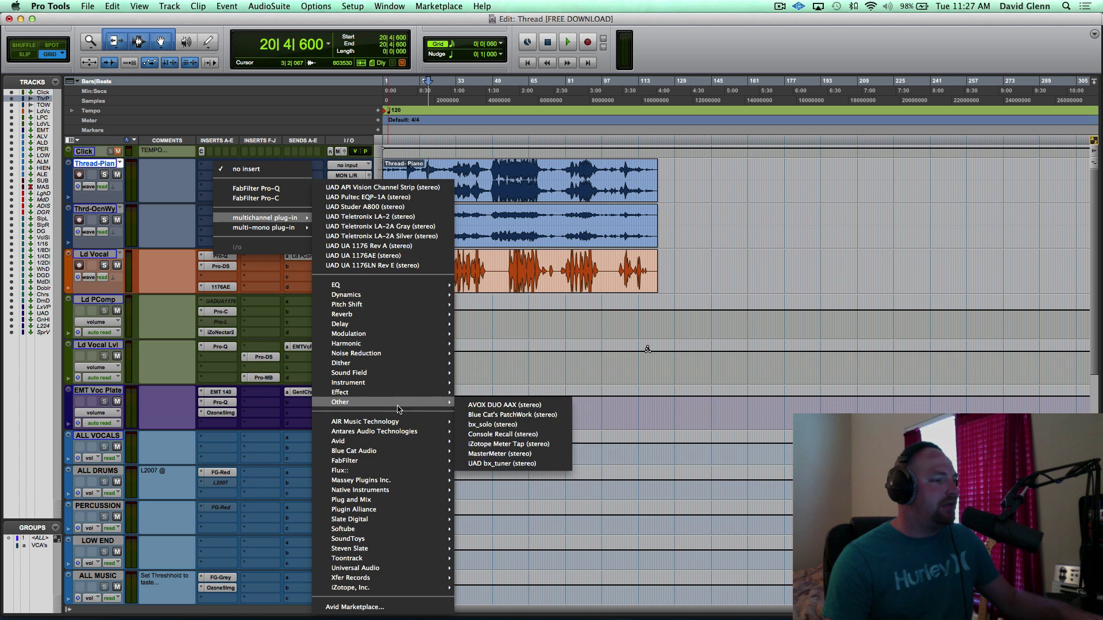
mouse_move(392, 549)
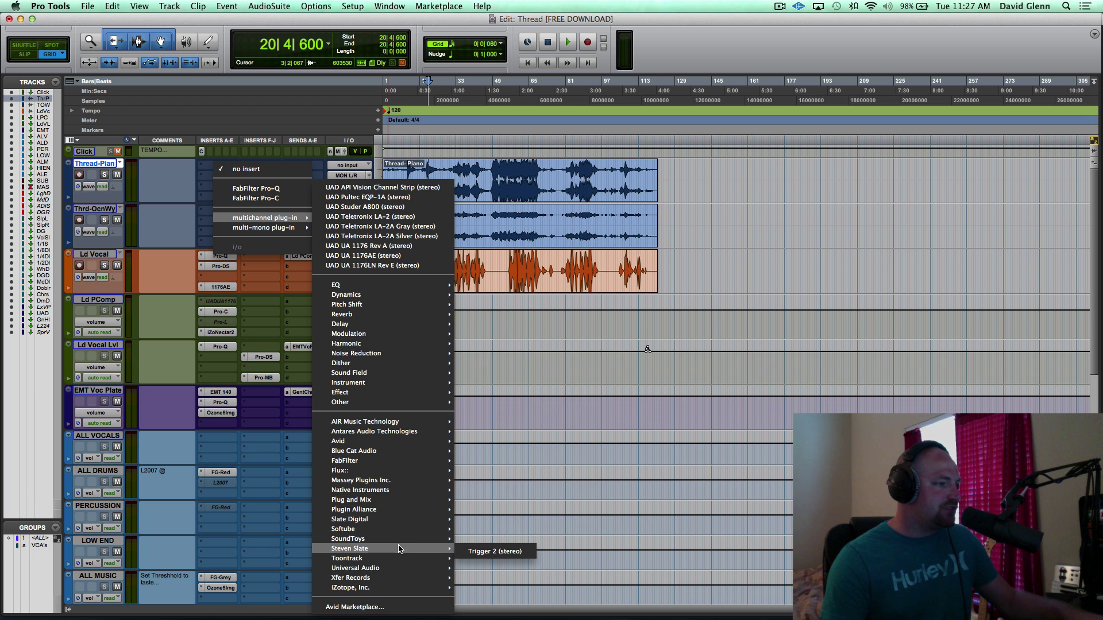
mouse_move(390, 589)
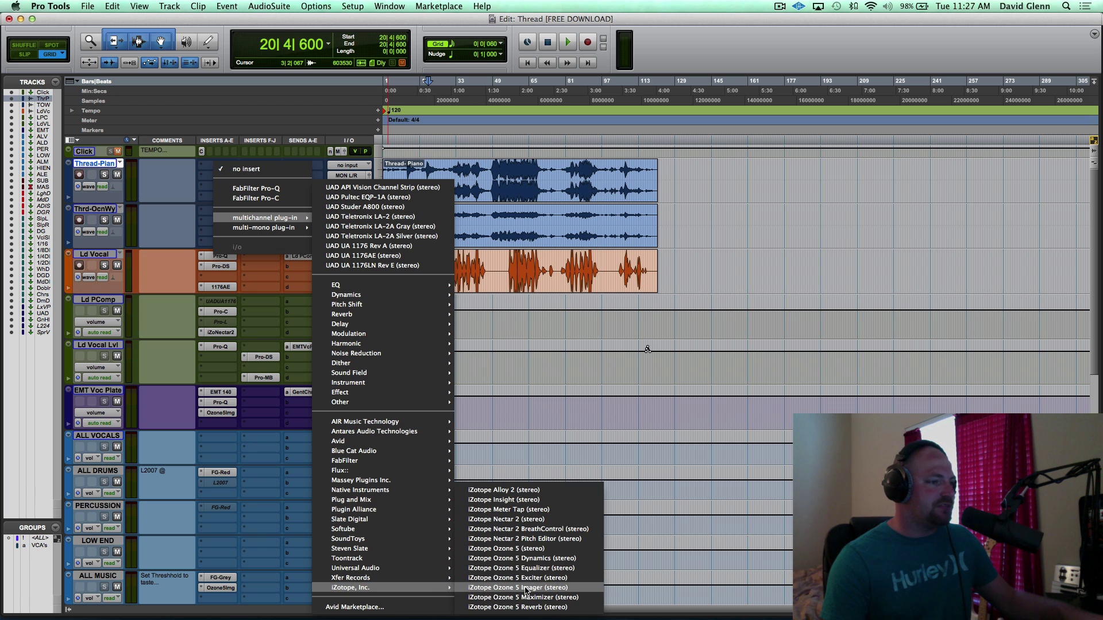
left_click(528, 587)
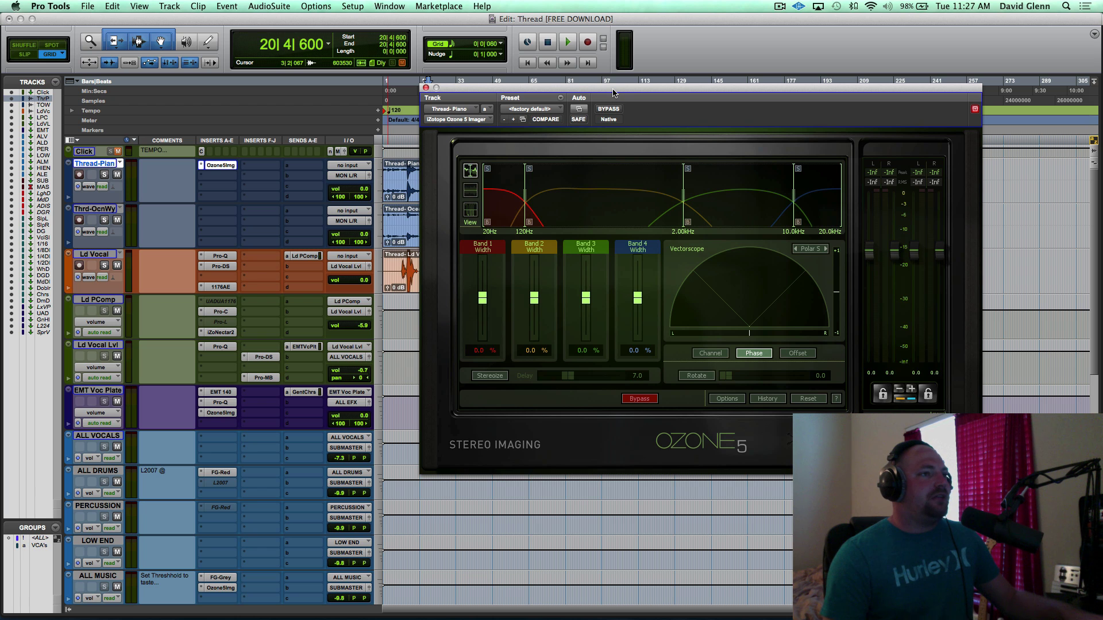
Reposition the Ozone 5 Imager window lower so the piano, Ocean Way and vocal clips show
left_click_drag(613, 93, 705, 196)
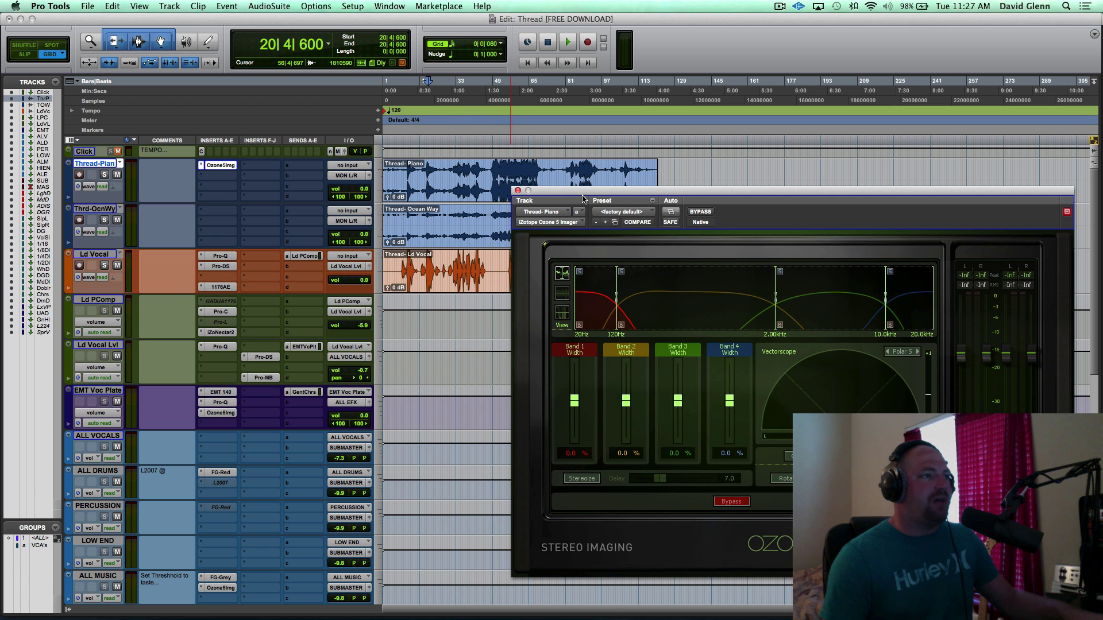
left_click(405, 178)
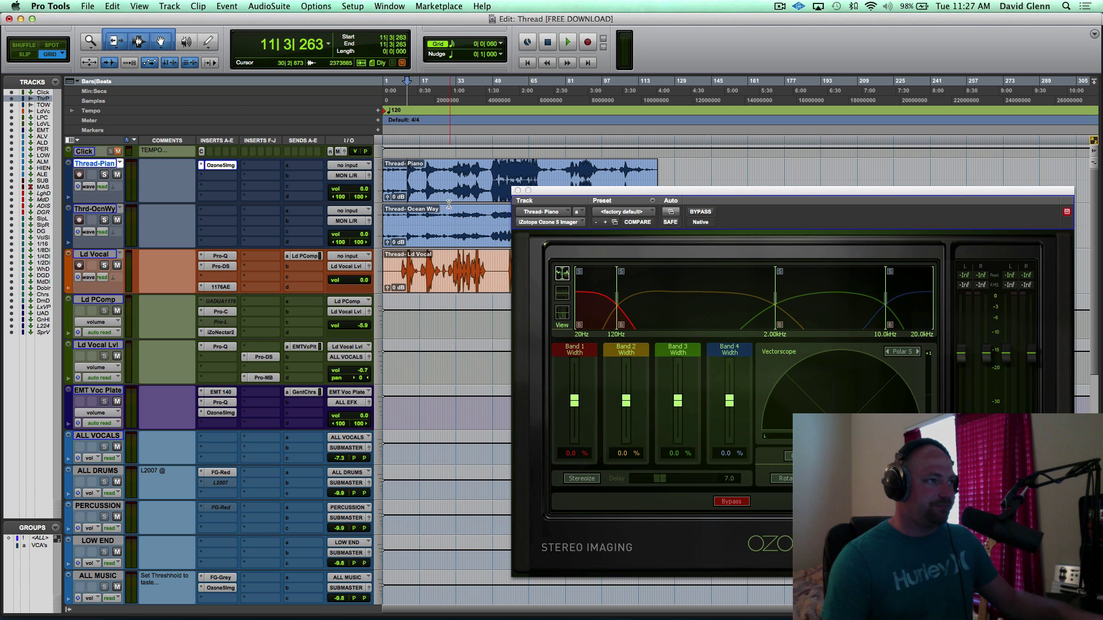
left_click(98, 163)
left_click(98, 163)
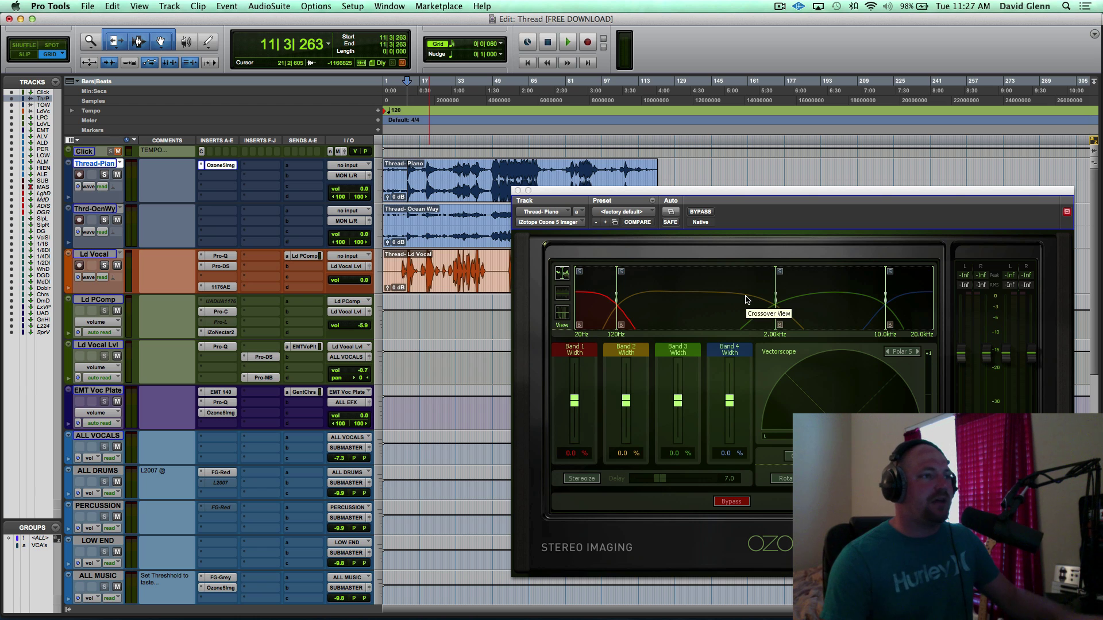
left_click_drag(731, 191, 681, 183)
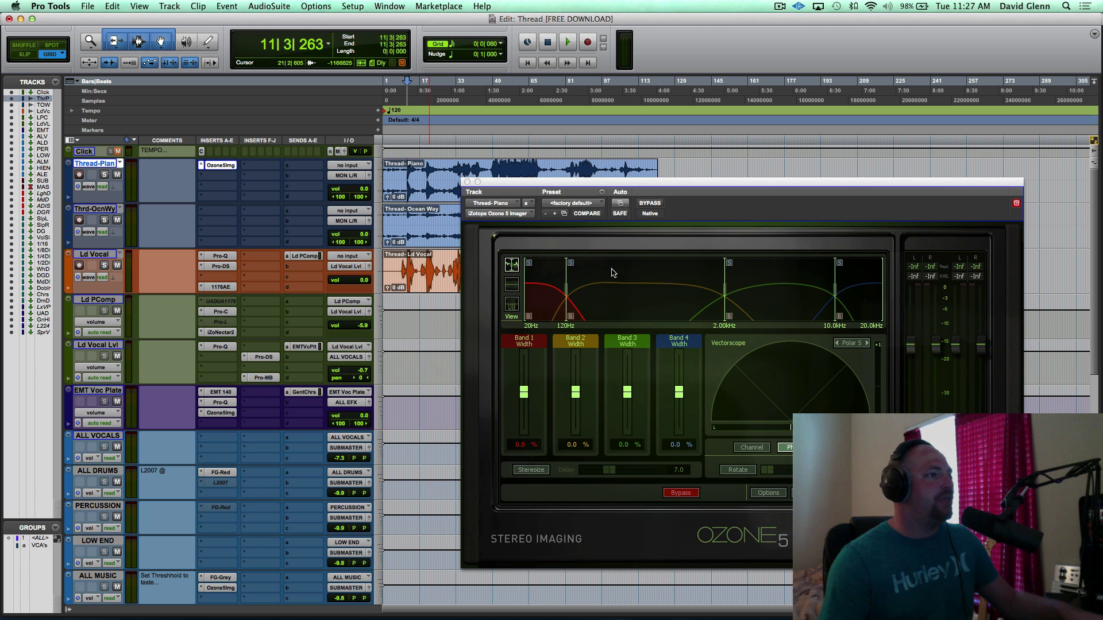
left_click_drag(509, 185, 508, 265)
Solo the Thread-Piano track and audition it from bar 41 through bar 48
left_click(487, 175)
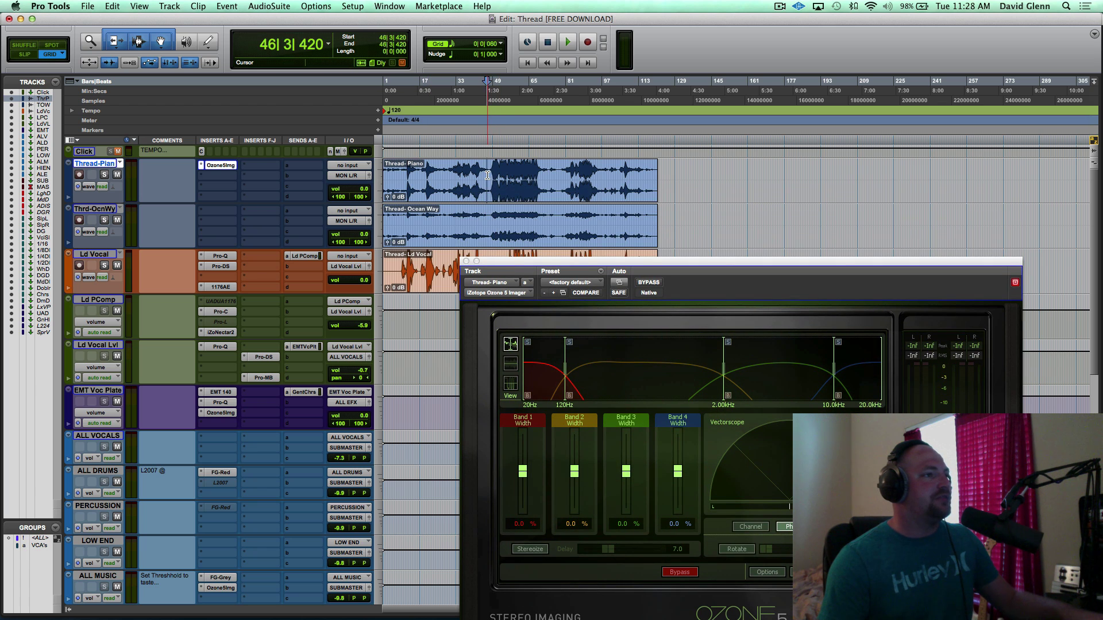
key("Tab")
key("super+bracketright")
key("super+bracketright")
key("shift+s")
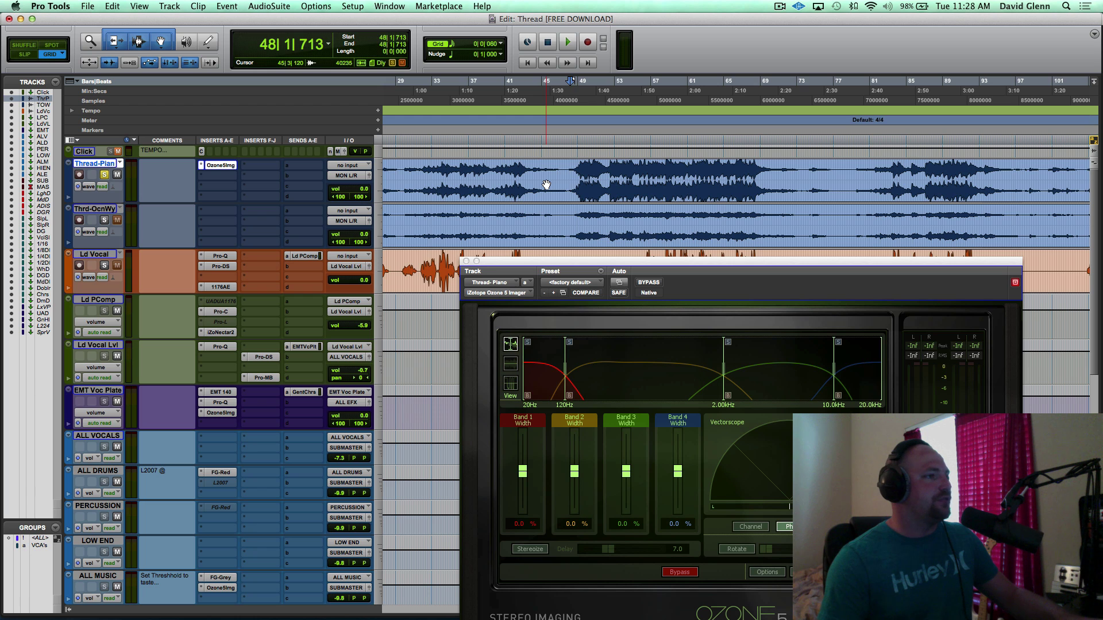
key("space")
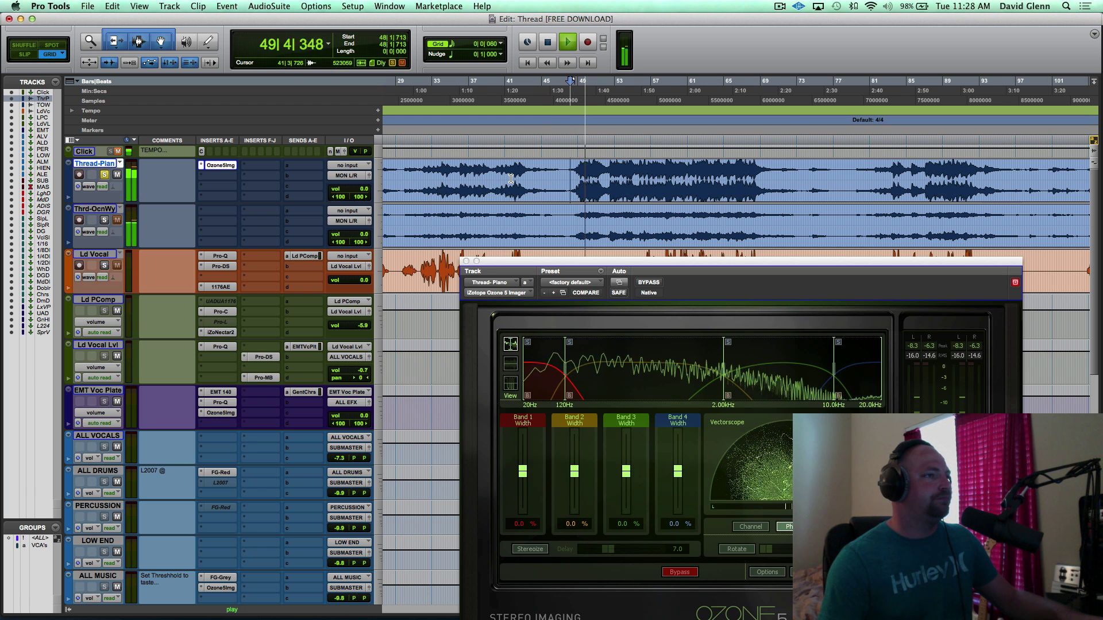
scroll(511, 179, "right", 3)
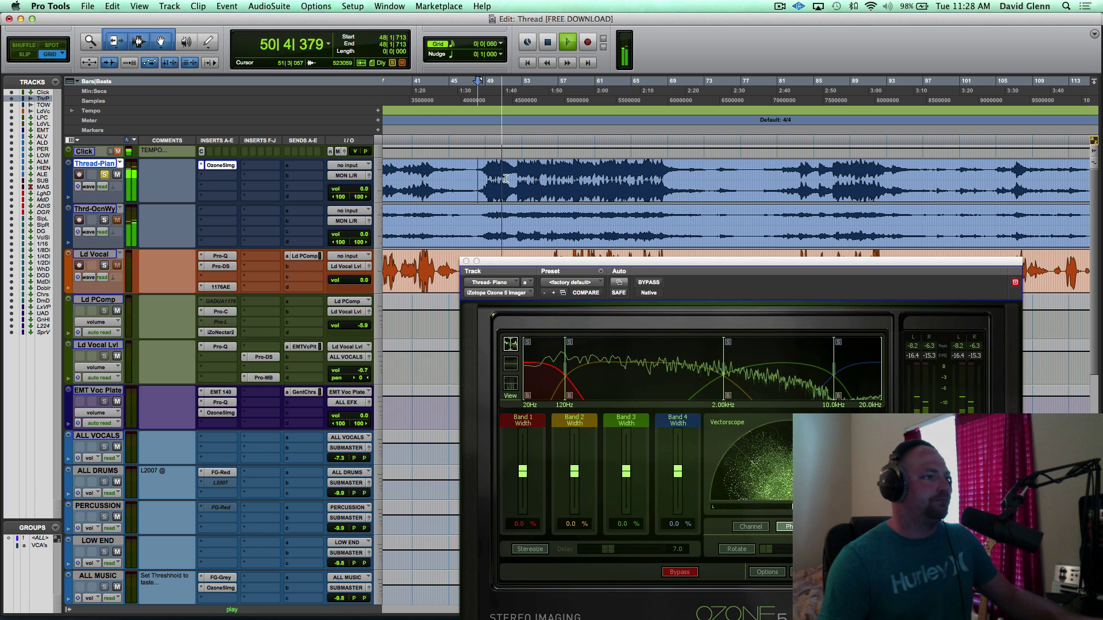
key("space")
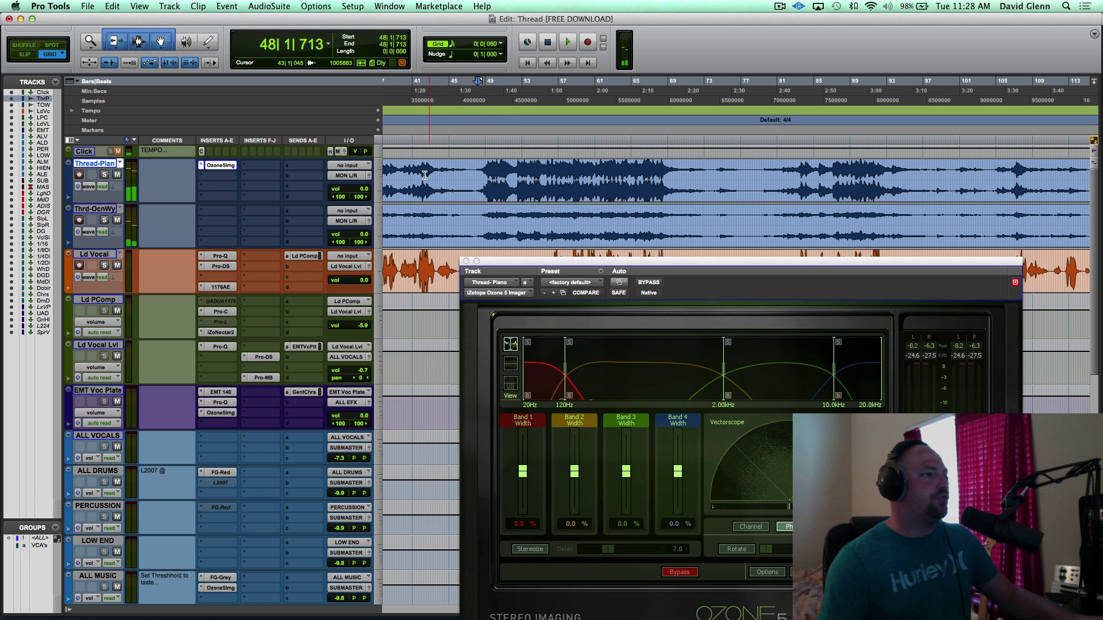
left_click(407, 175)
left_click_drag(495, 266, 495, 348)
left_click(414, 177)
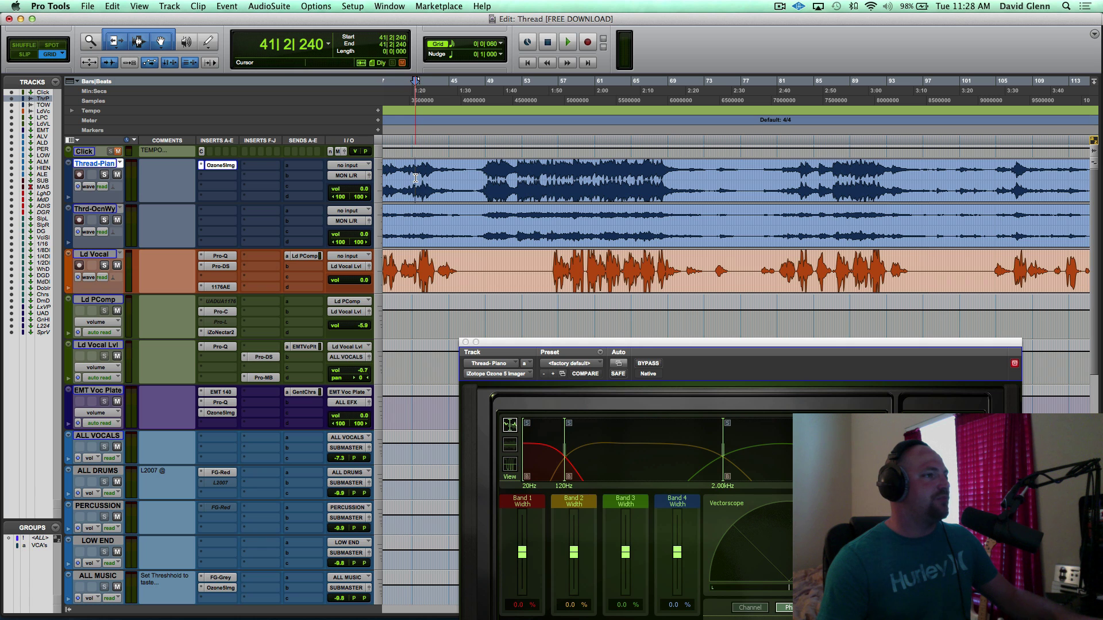
key("space")
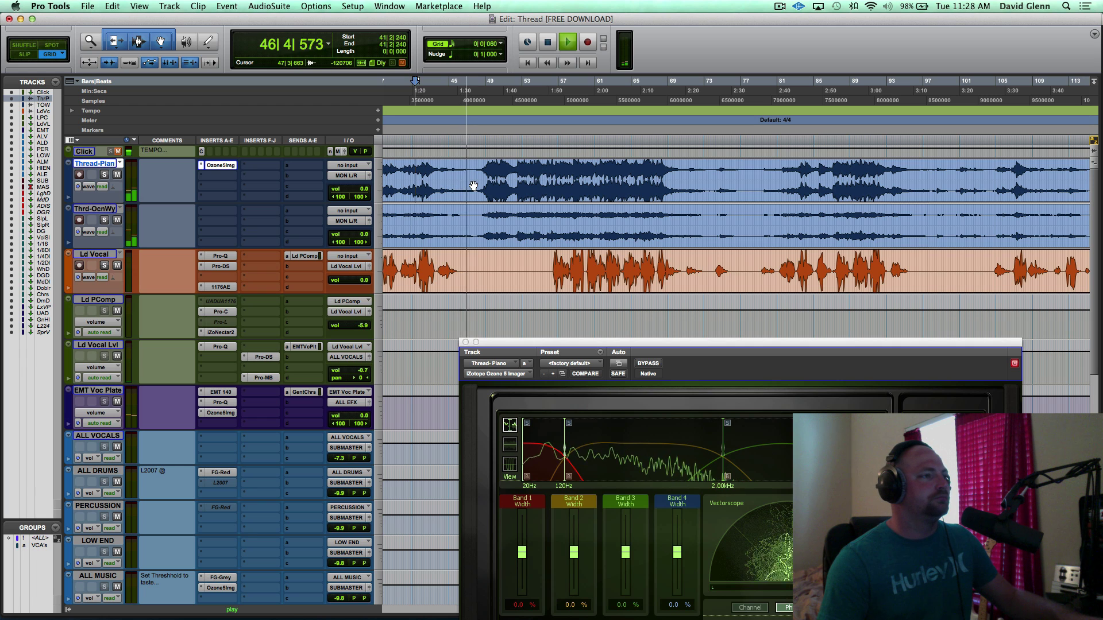
key("space")
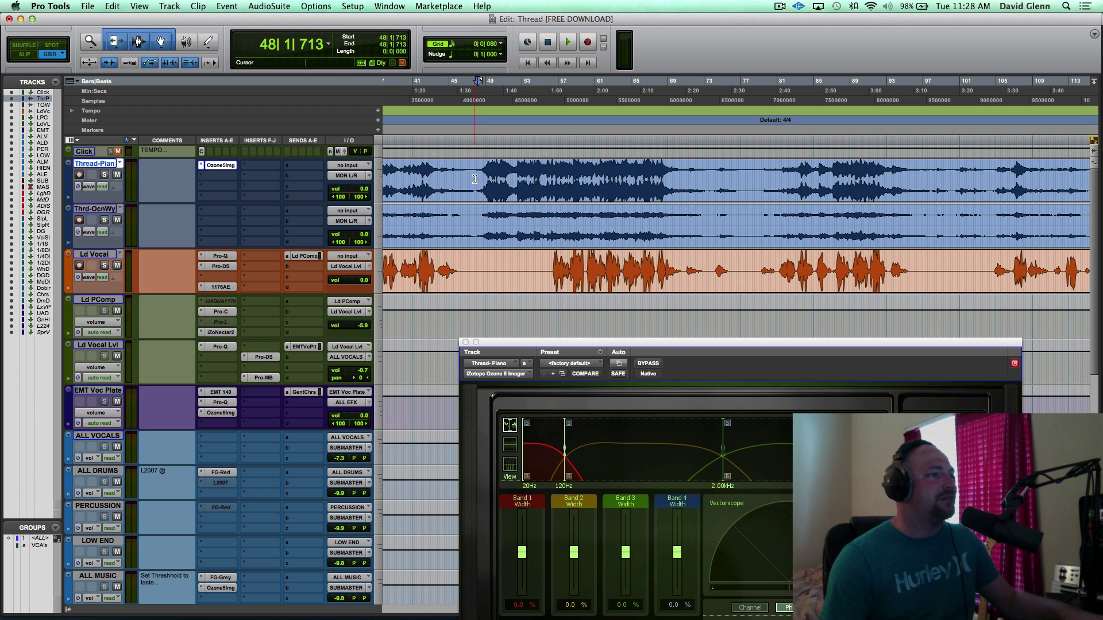
Place the cursor at 48|2|688 and raise the Imager's Band 3 width to 31.2%
left_click(477, 177)
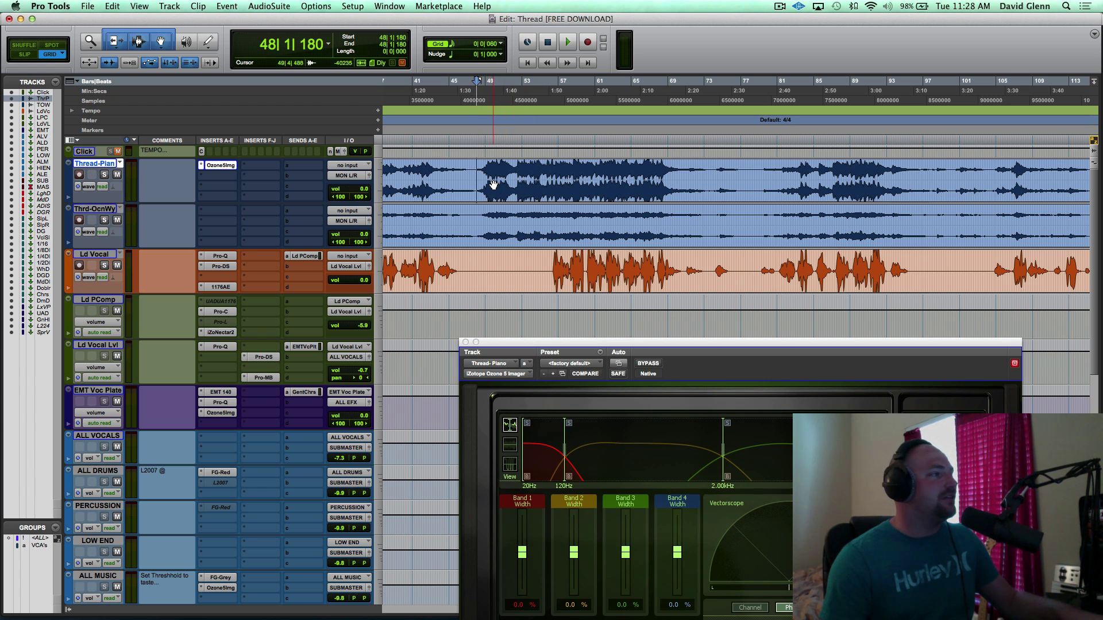
left_click(495, 192)
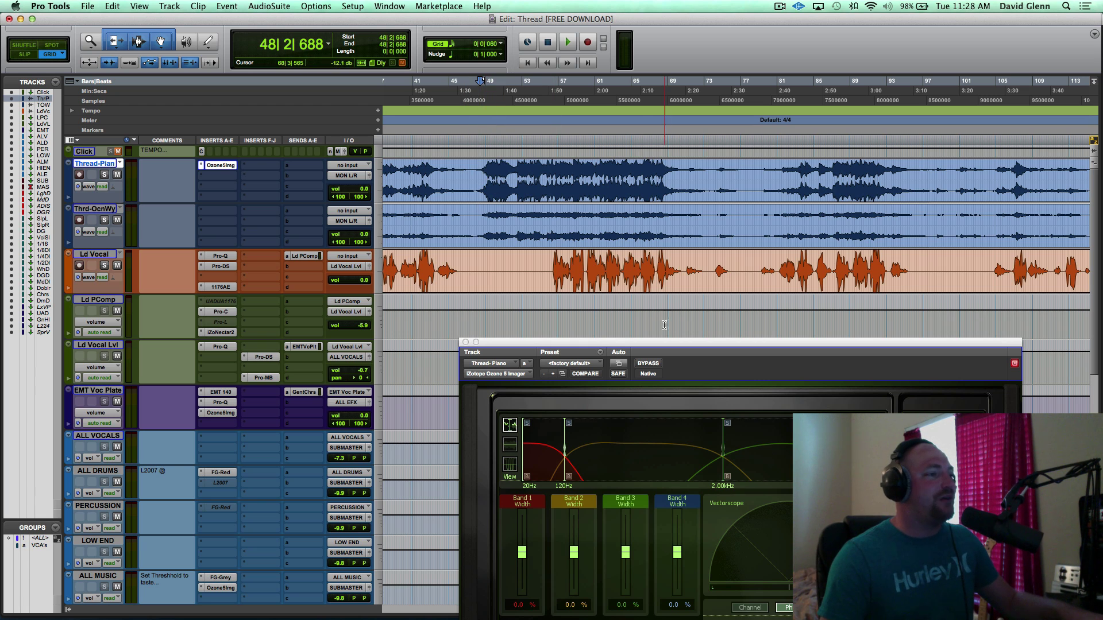
left_click_drag(577, 349, 626, 195)
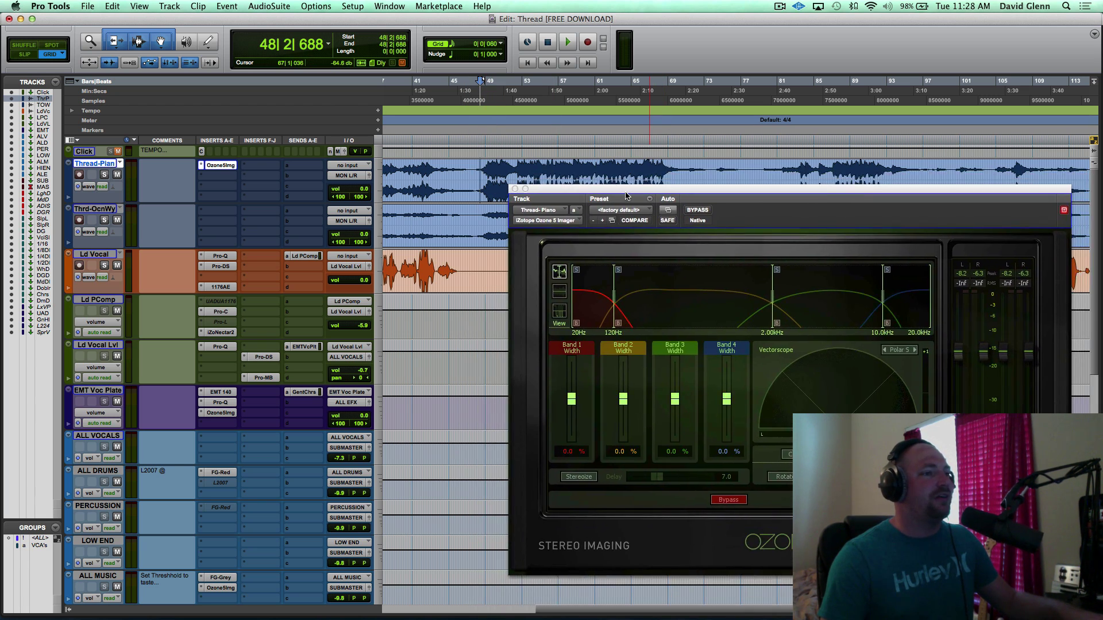
left_click_drag(679, 400, 728, 398)
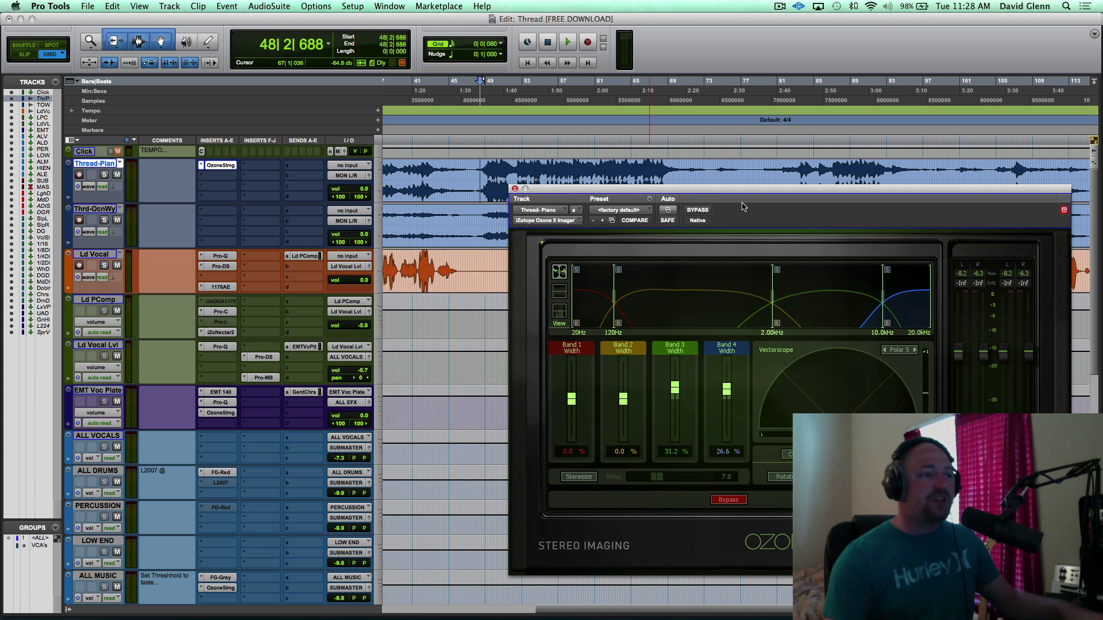
Bypass the Ozone 5 Imager using its header BYPASS button
left_click(702, 211)
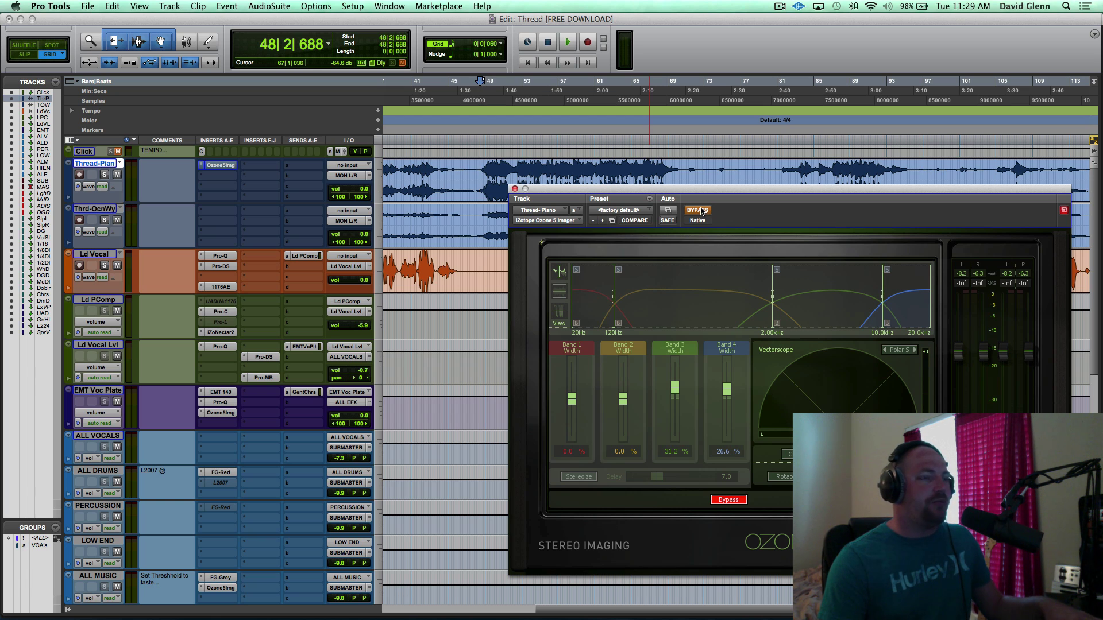
Enable automation for IMG: Bypass, leaving the Imager bypass engaged
right_click(702, 211)
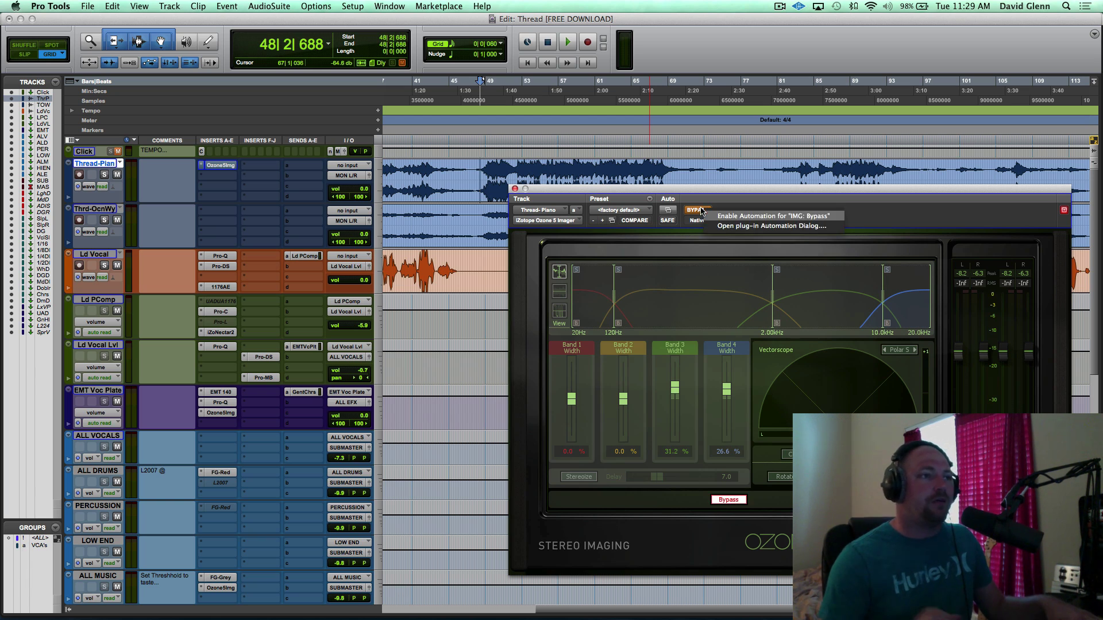
left_click(732, 217)
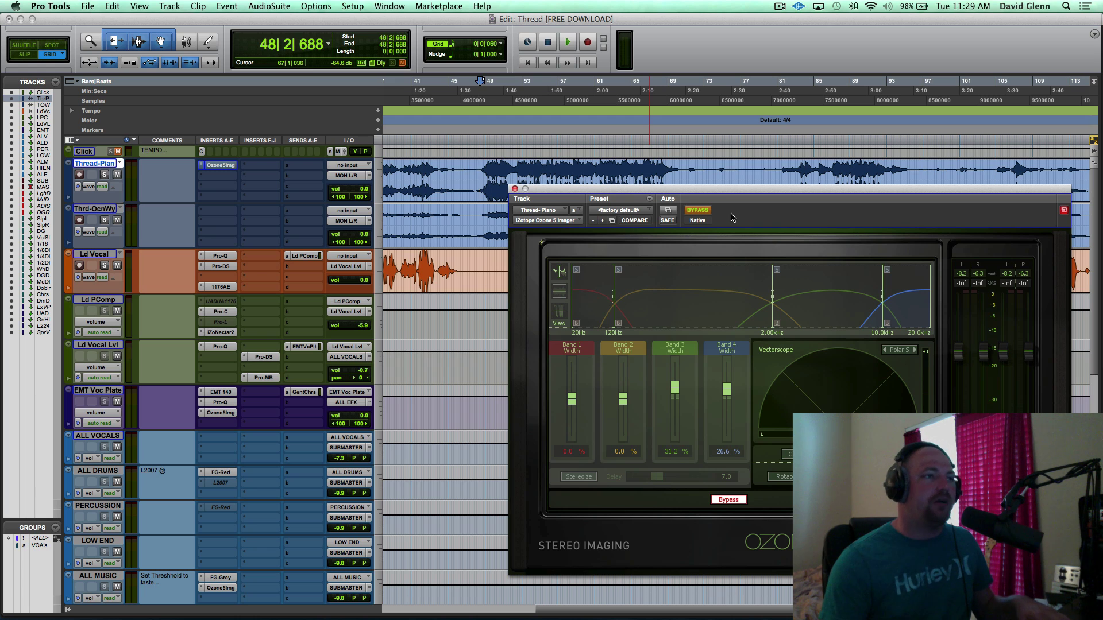
left_click(700, 211)
left_click(700, 211)
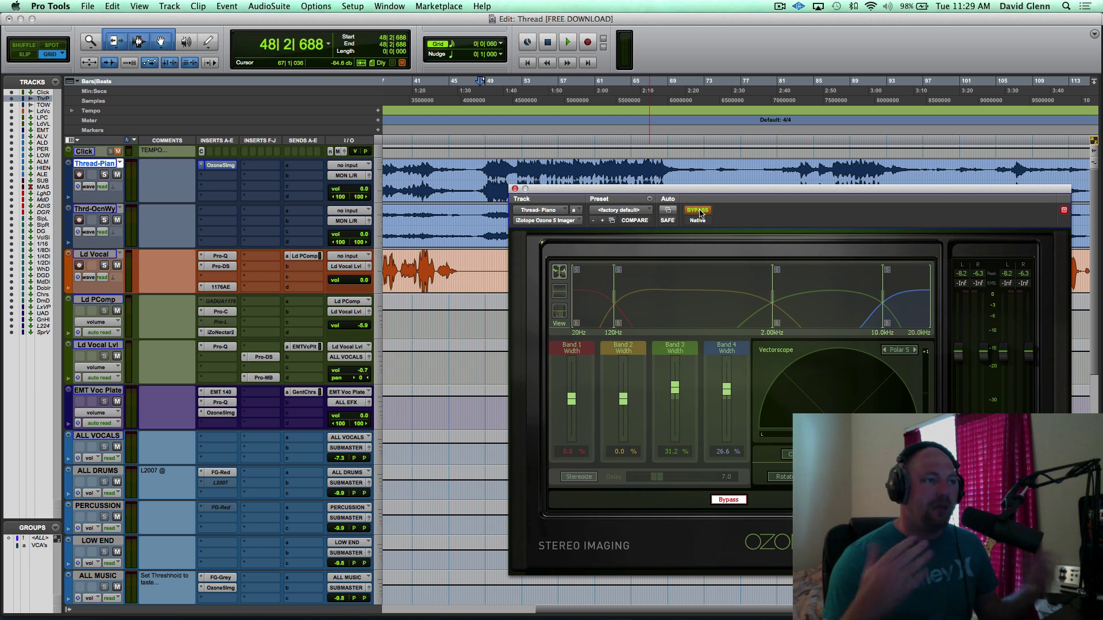
left_click(700, 211)
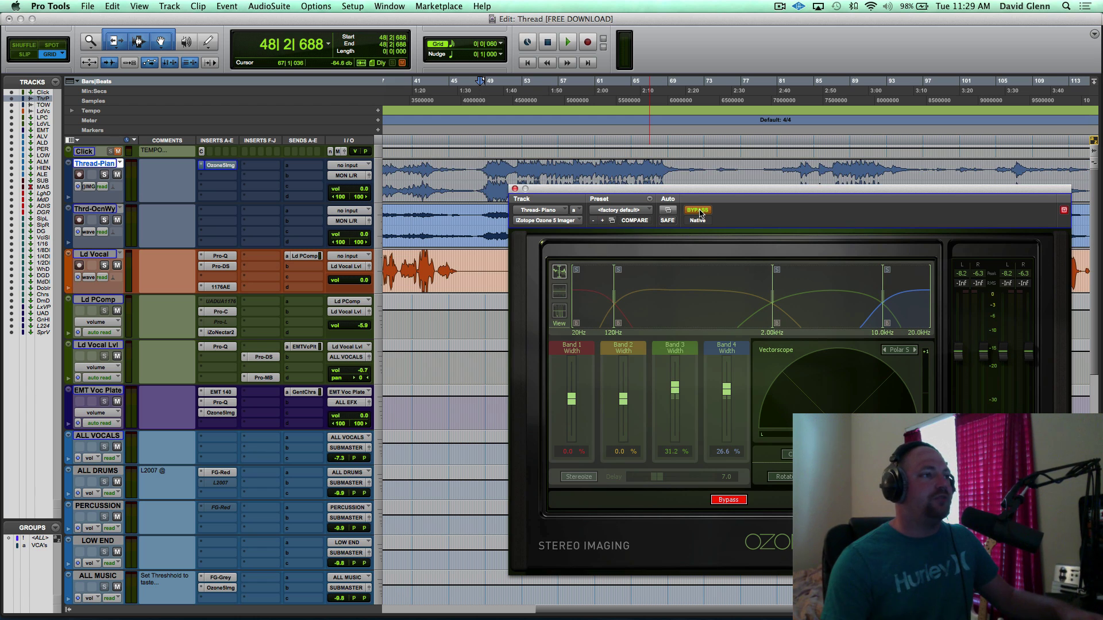
Show the IMG: Bypass automation lane on Thread-Piano and make the track much taller
left_click_drag(542, 196, 540, 340)
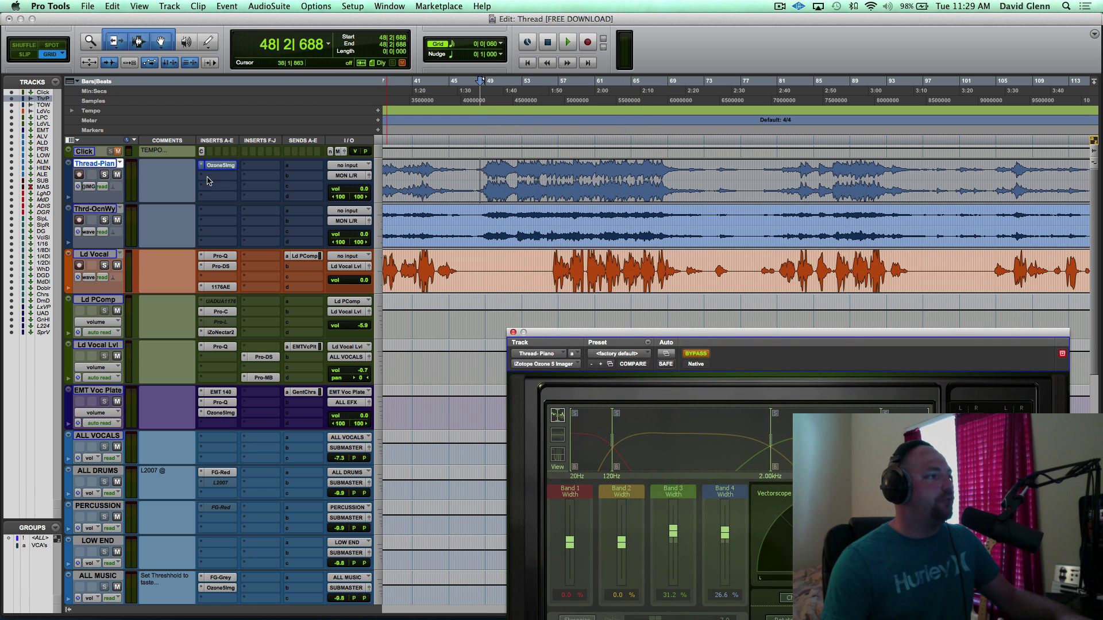
left_click(87, 187)
mouse_move(213, 194)
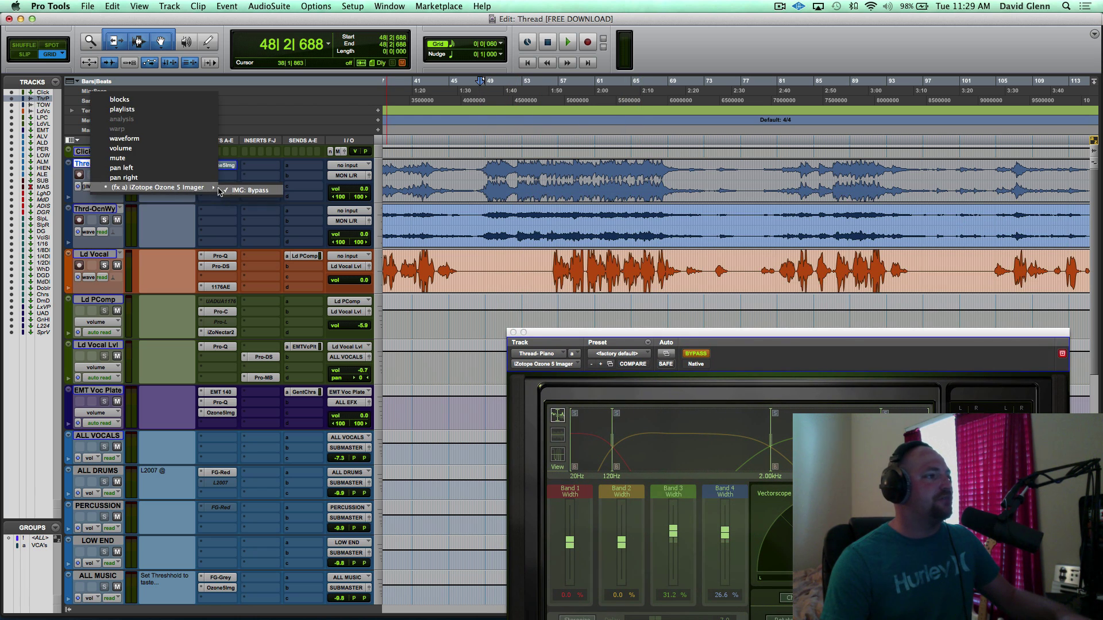
left_click(255, 213)
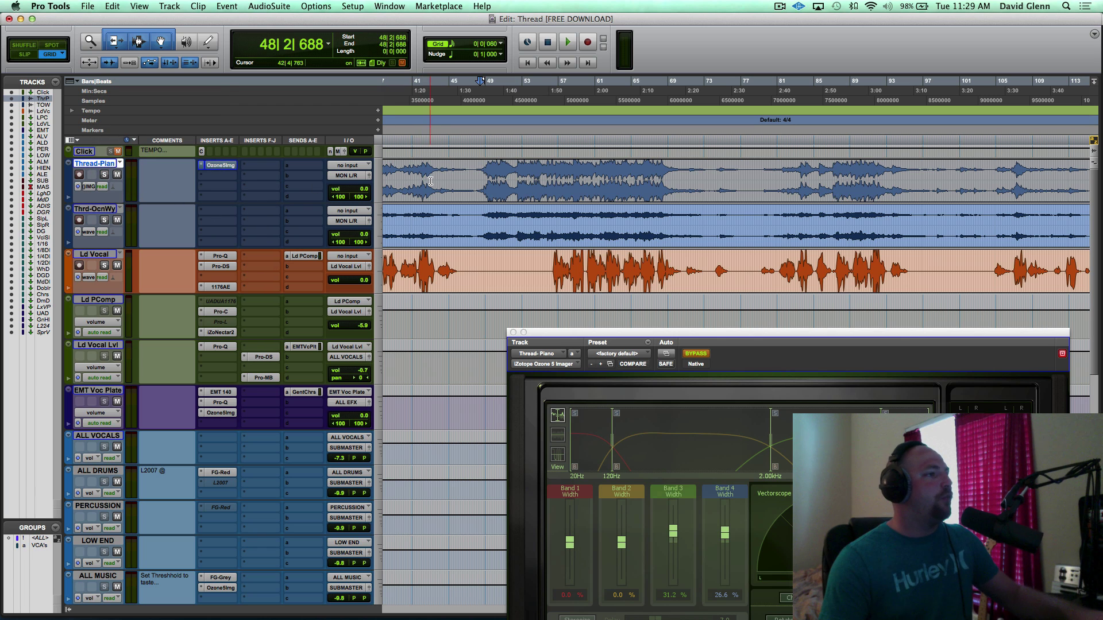
left_click(385, 183)
left_click(392, 196)
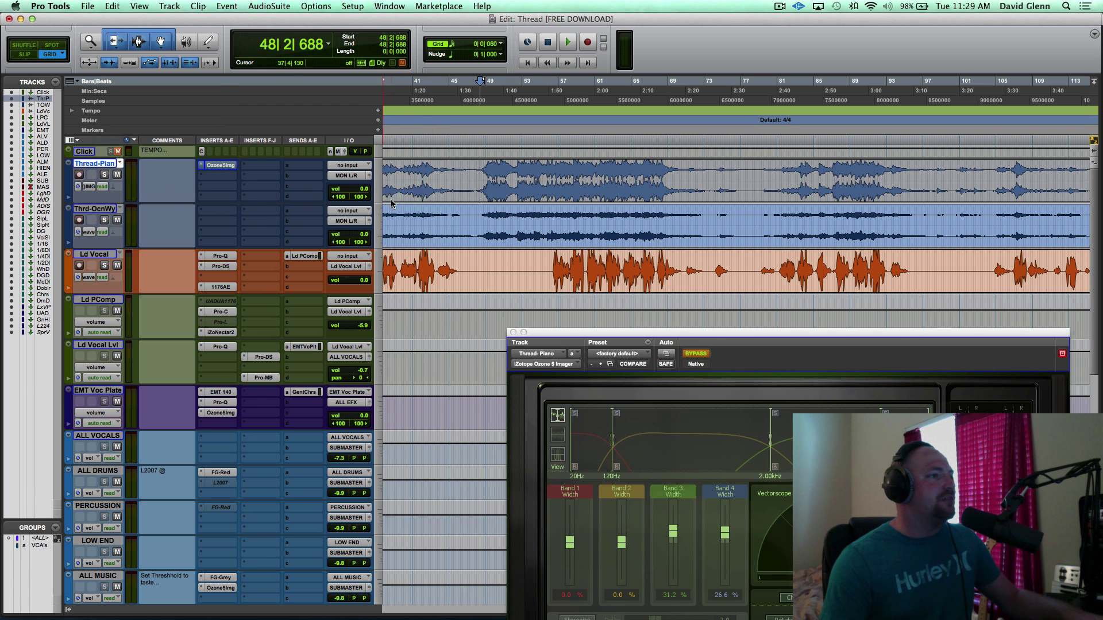
left_click(379, 193)
left_click(411, 233)
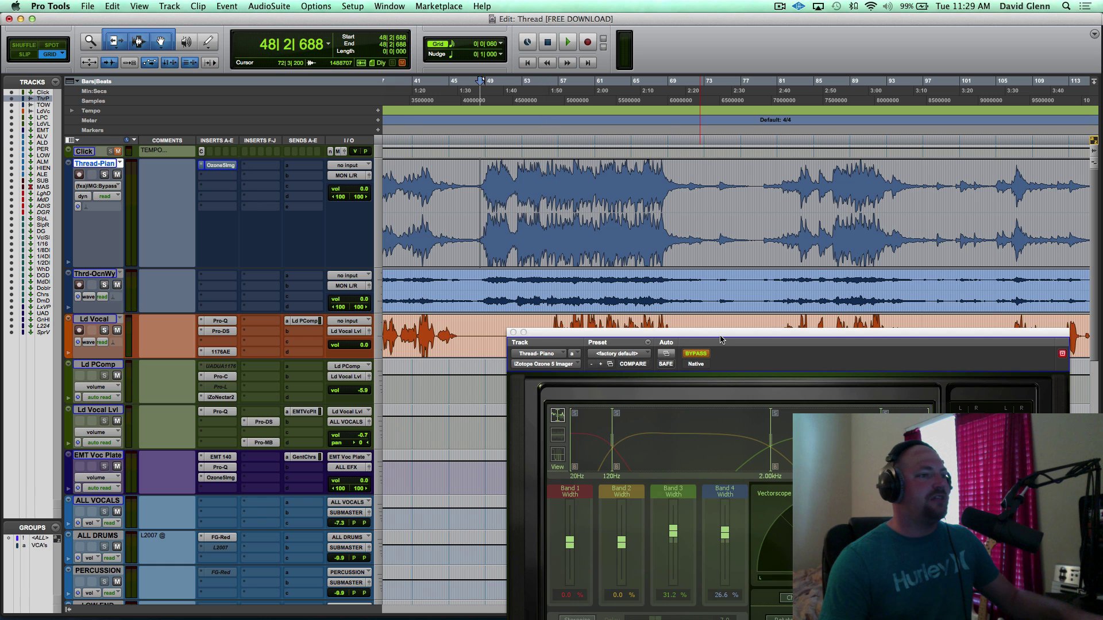
left_click(478, 200)
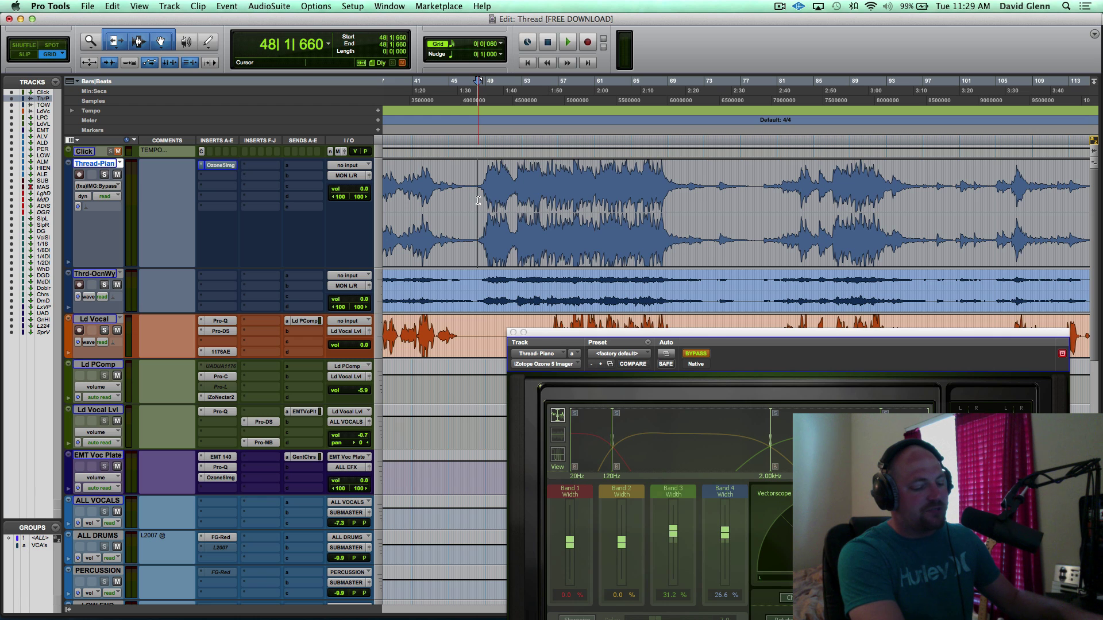
Switch Thread-Piano to waveform view, then back to the (fxa)IMG:Bypass lane
key("ctrl+minus")
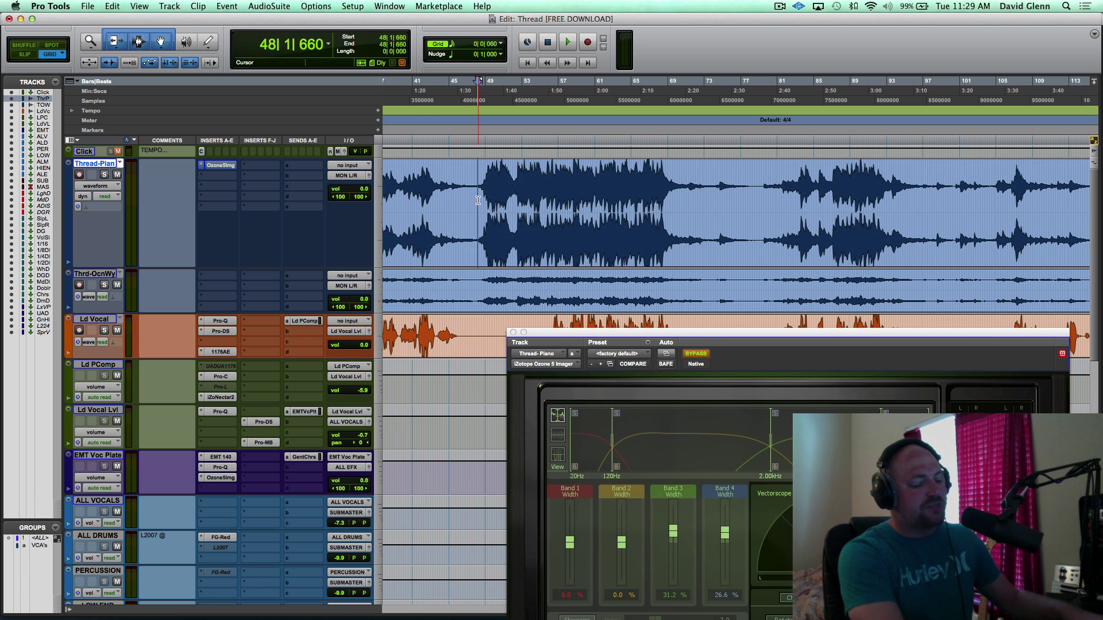
left_click(696, 354, "ctrl+super")
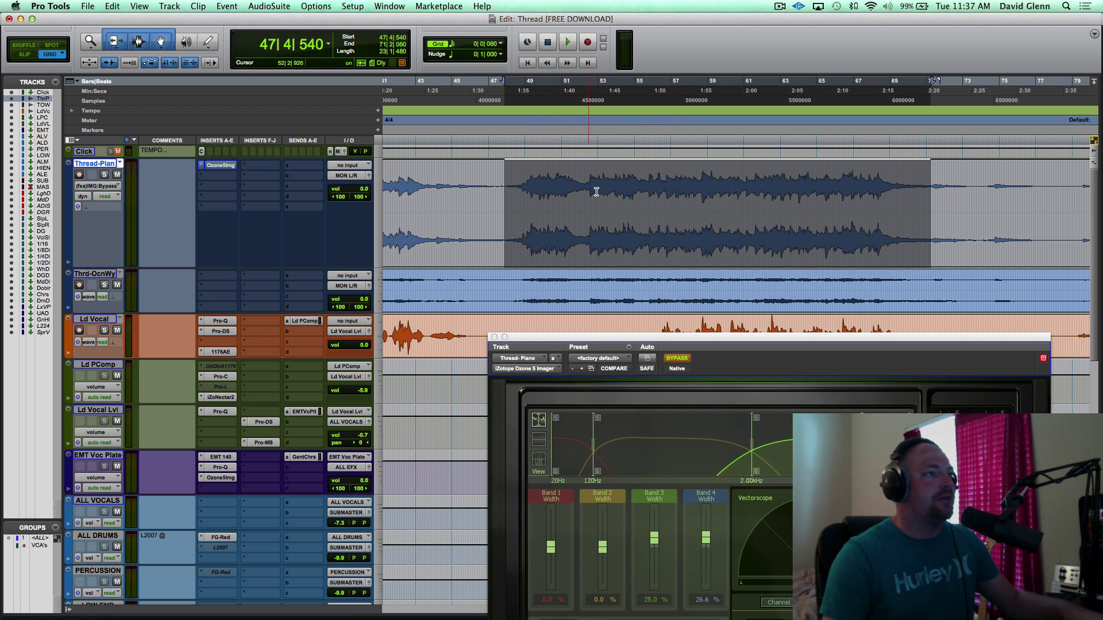
Separate the hook into a clip, test the bypass toggle, and return to bar 41
key("super+e")
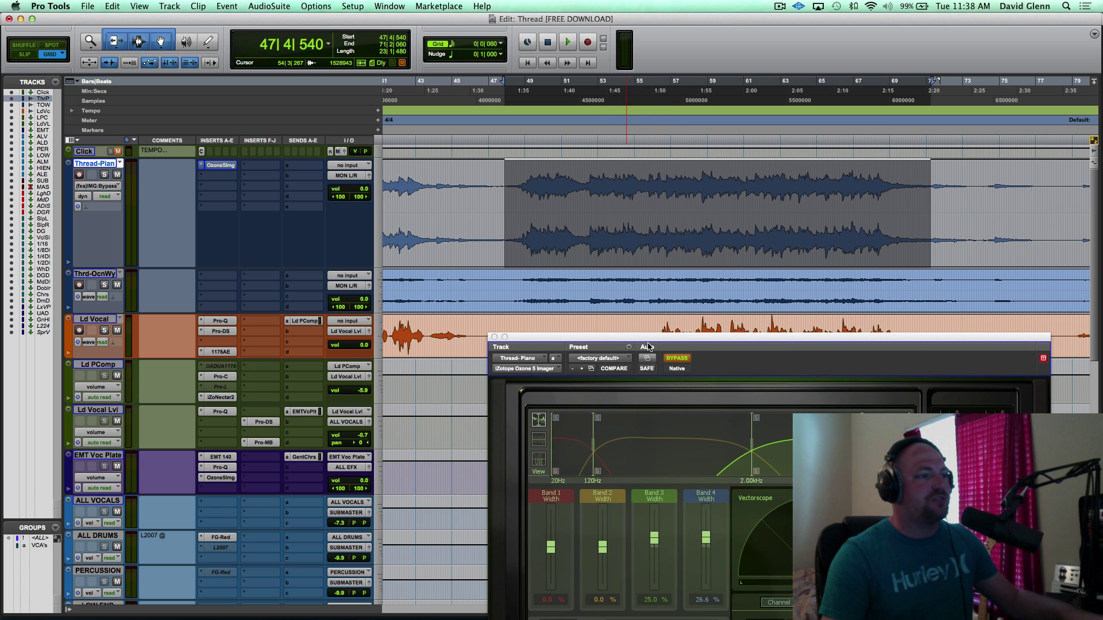
left_click(683, 357)
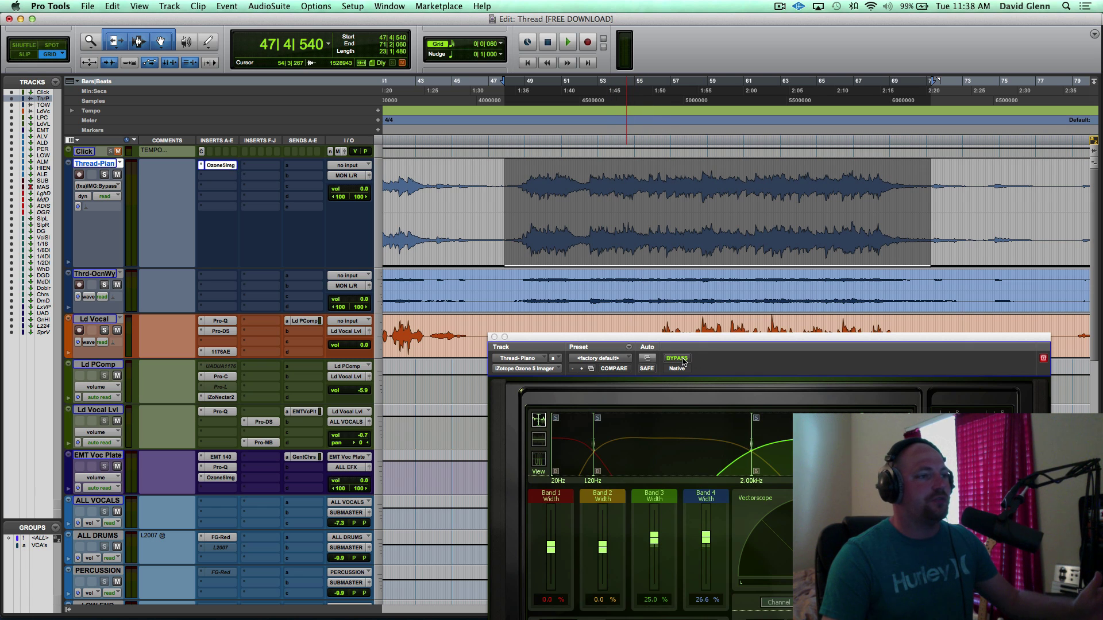
left_click(683, 358)
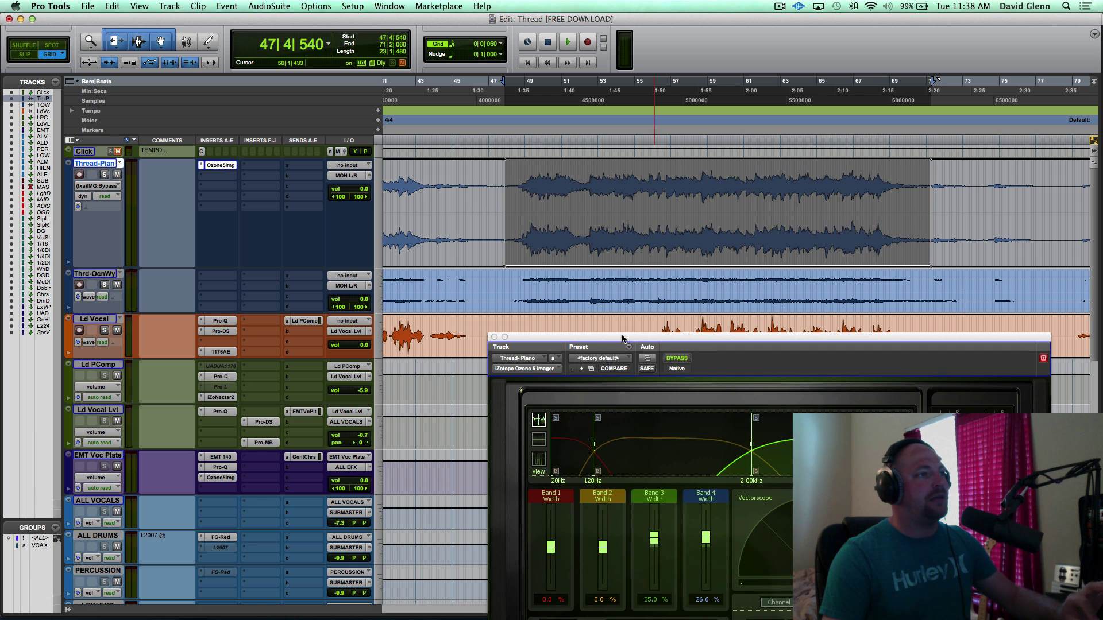
left_click(452, 201)
left_click(438, 203)
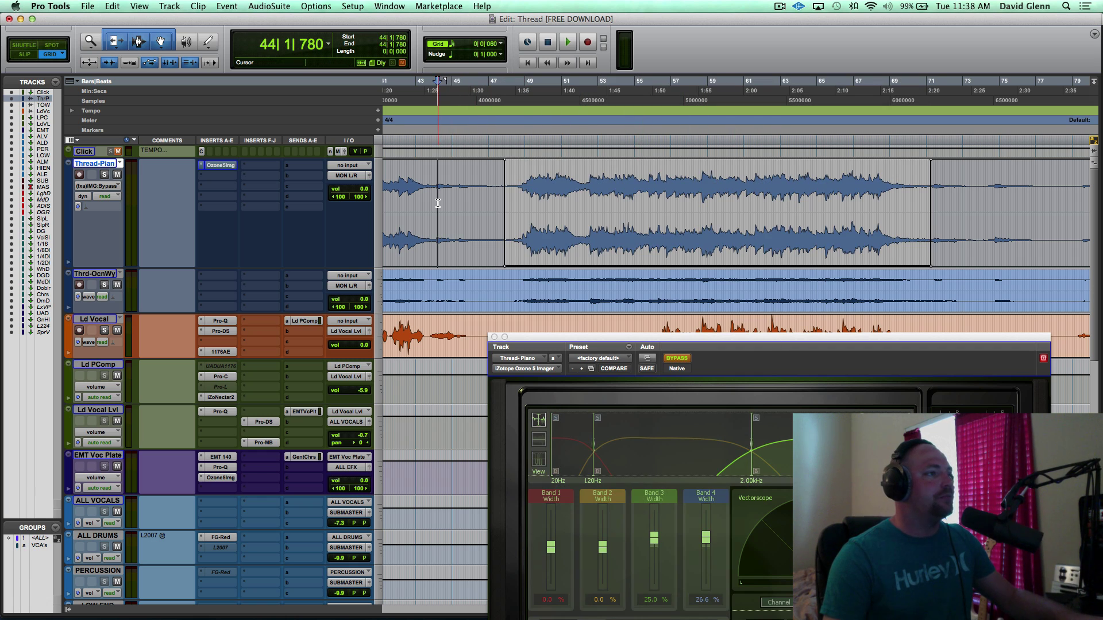
left_click(397, 202)
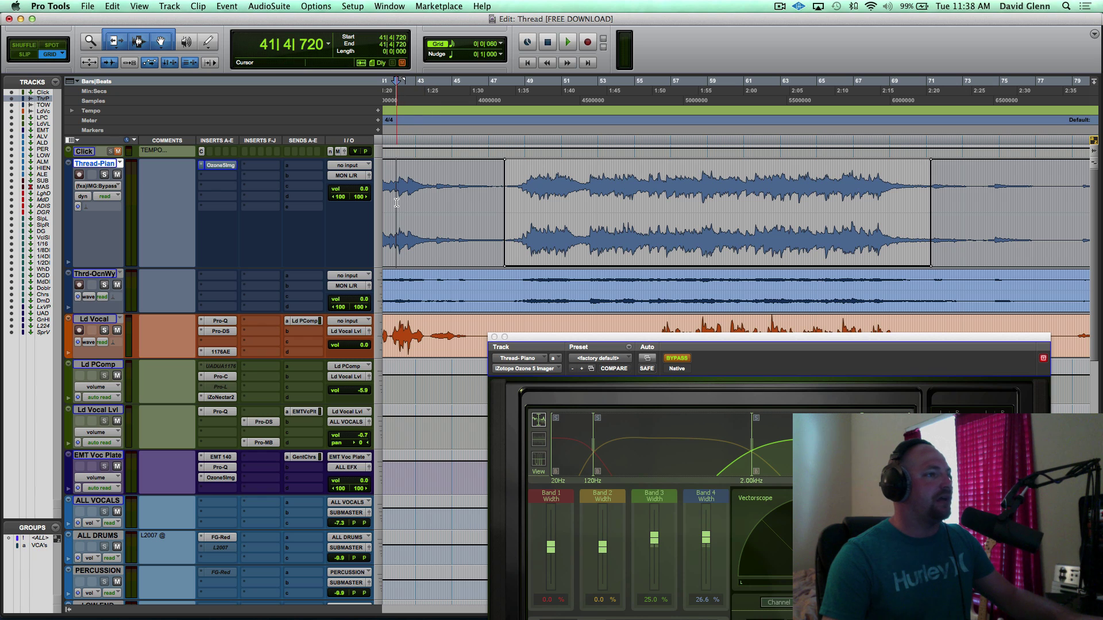
left_click(507, 162)
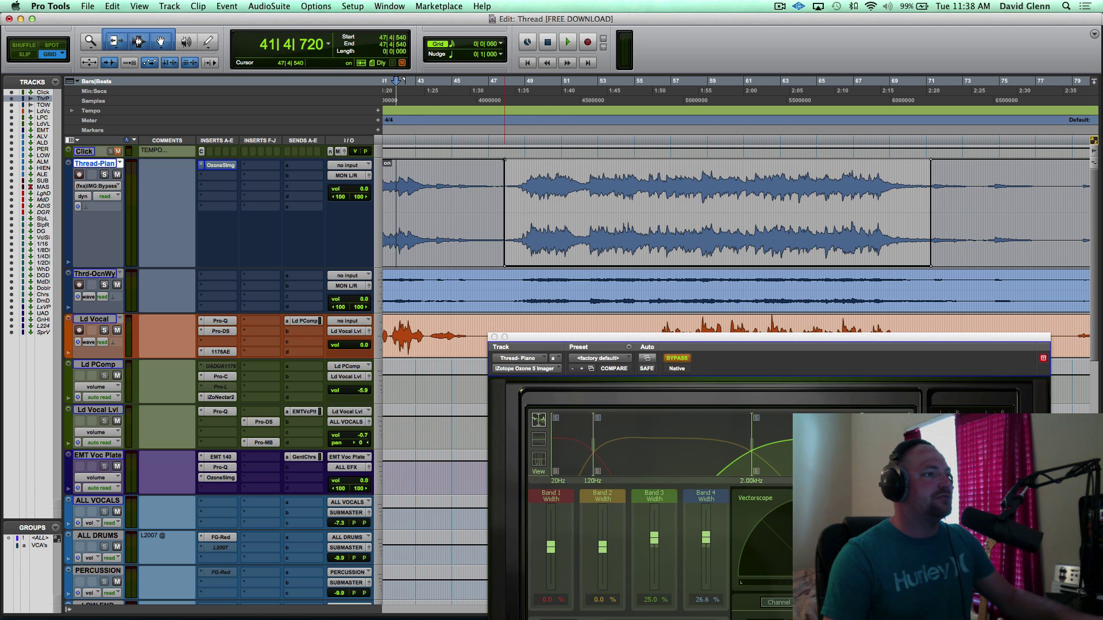
key("super+alt+z")
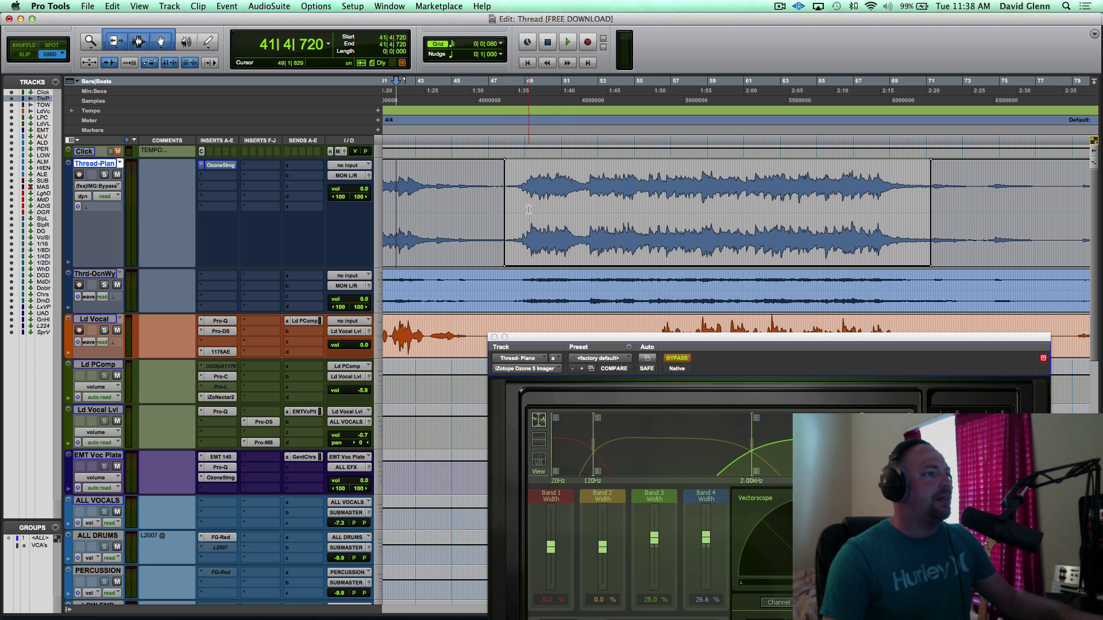
Select bars 49 to 68 and write Imager bypass off across that hook selection
key("Tab")
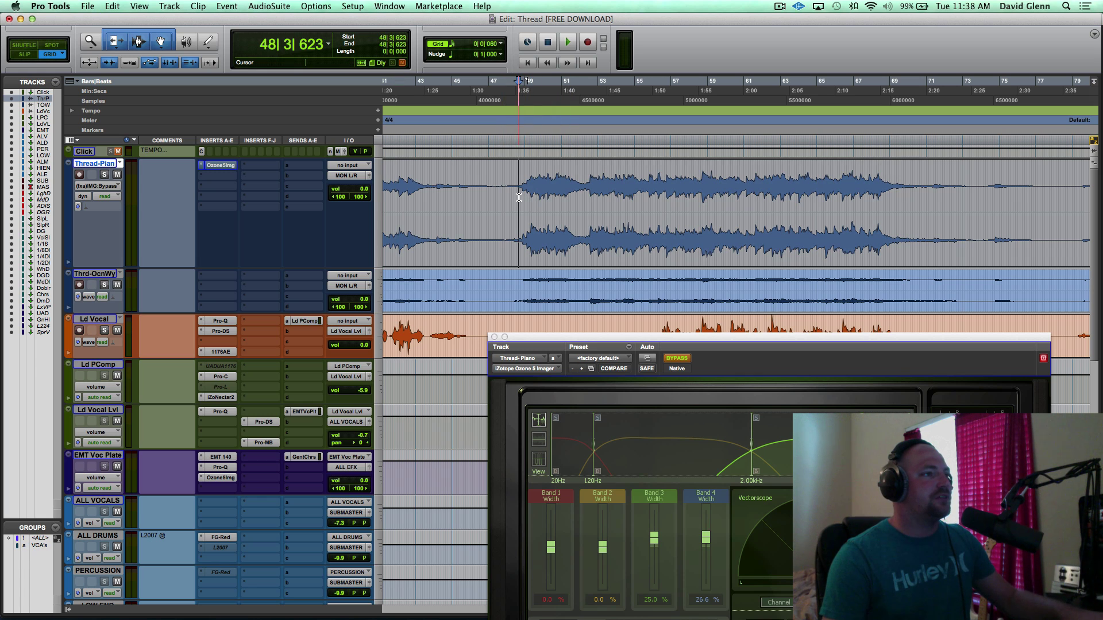
key("Tab")
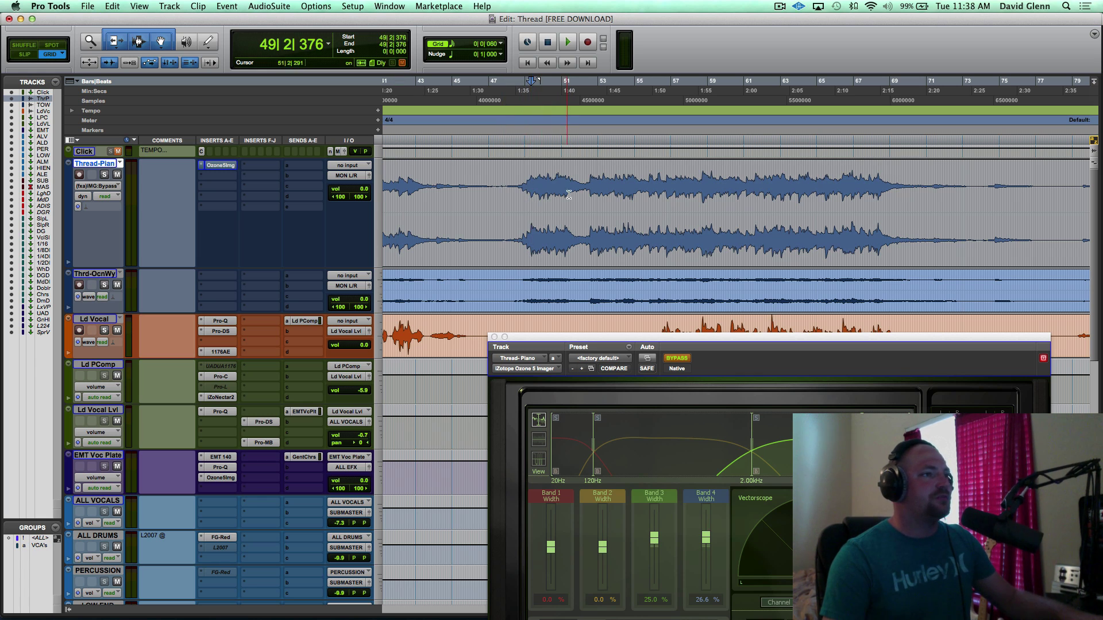
left_click_drag(569, 195, 879, 210)
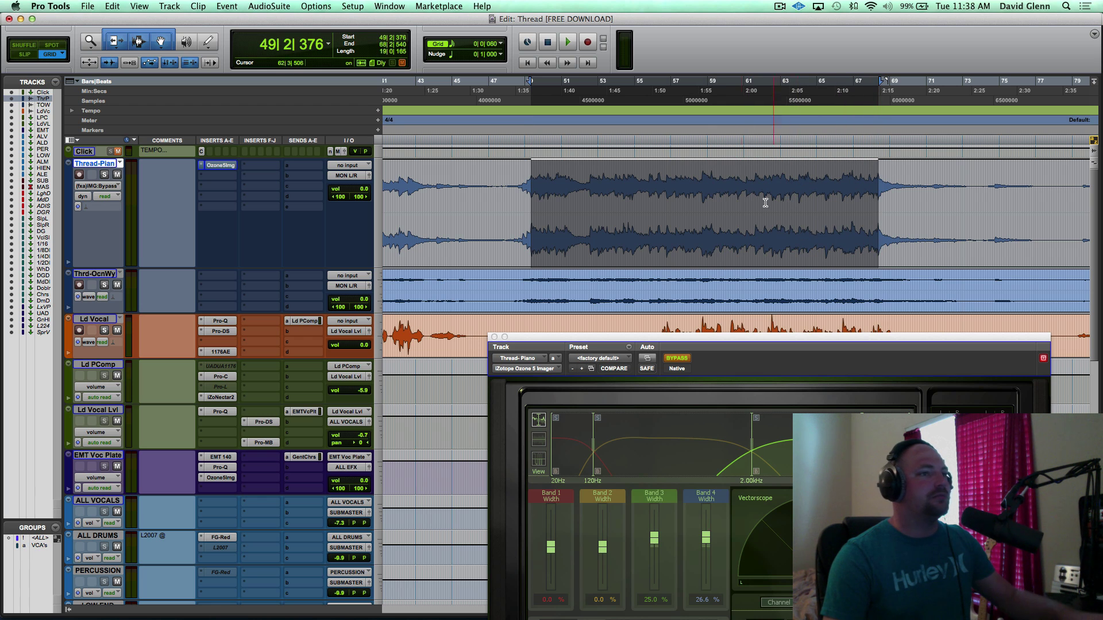
key("super+shift+b")
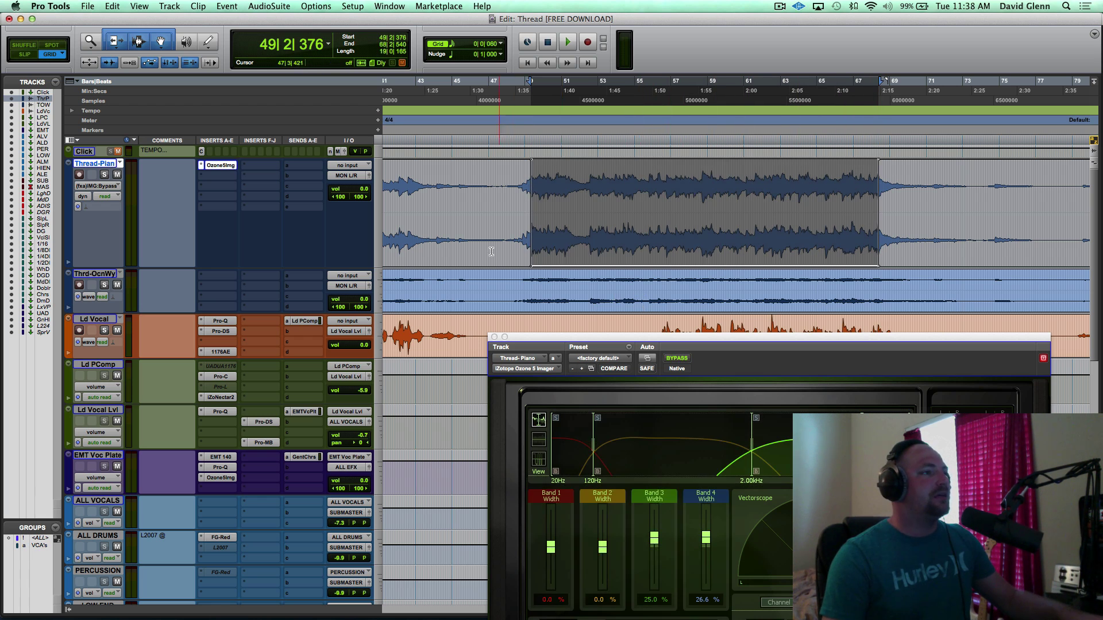
left_click(395, 196)
key("super+shift+b")
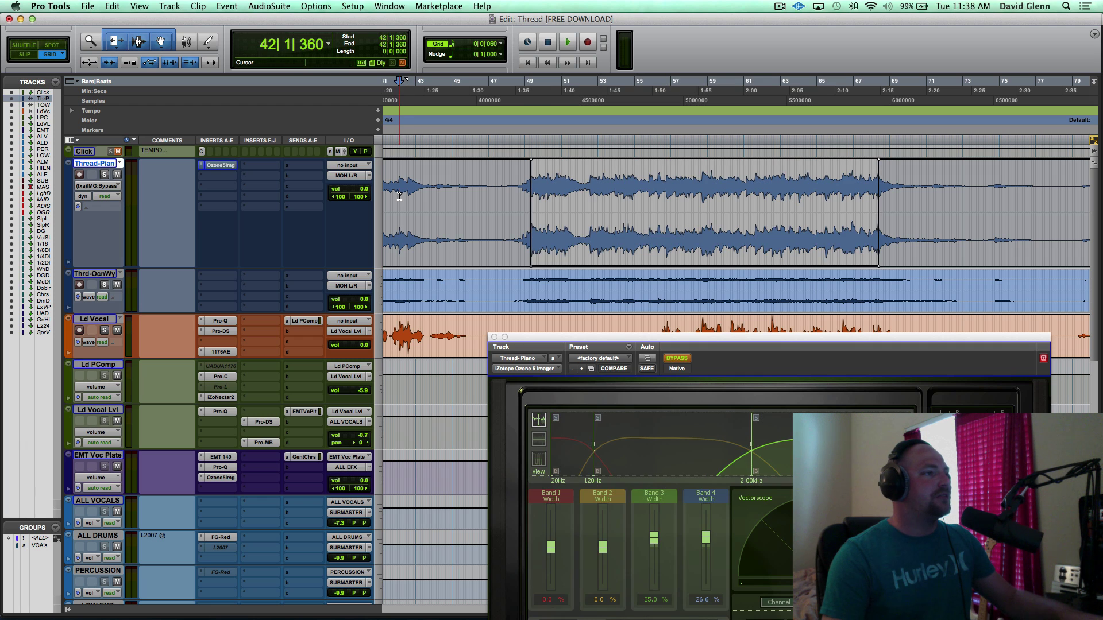
Widen the Imager's Band 3 to 37.5% and Band 4 to 46.9%, then play from bar 41
left_click(656, 540)
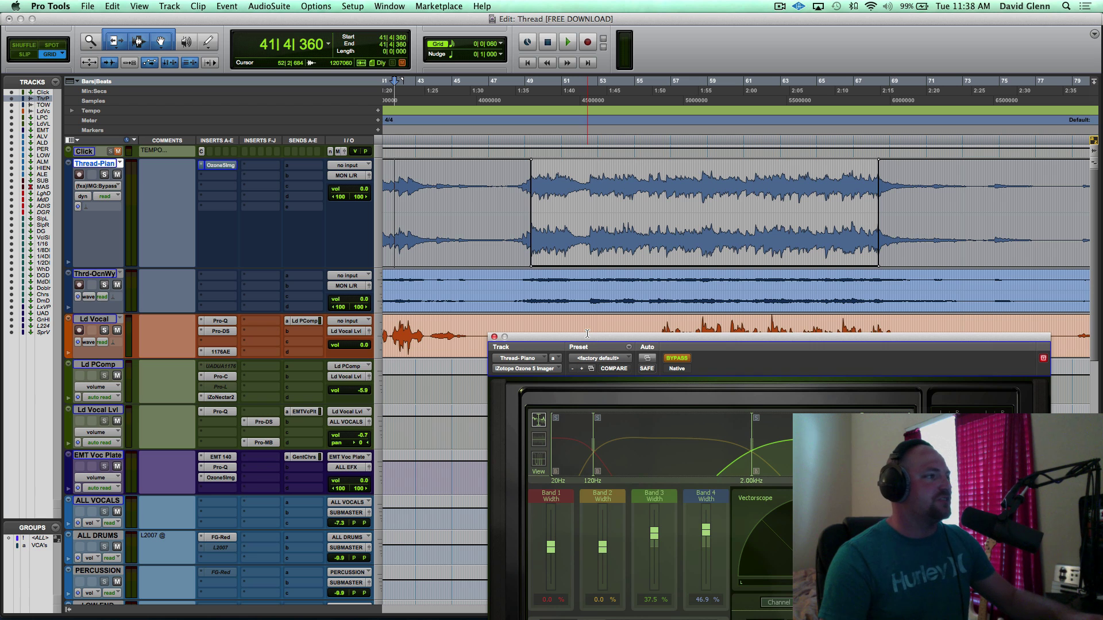
key("space")
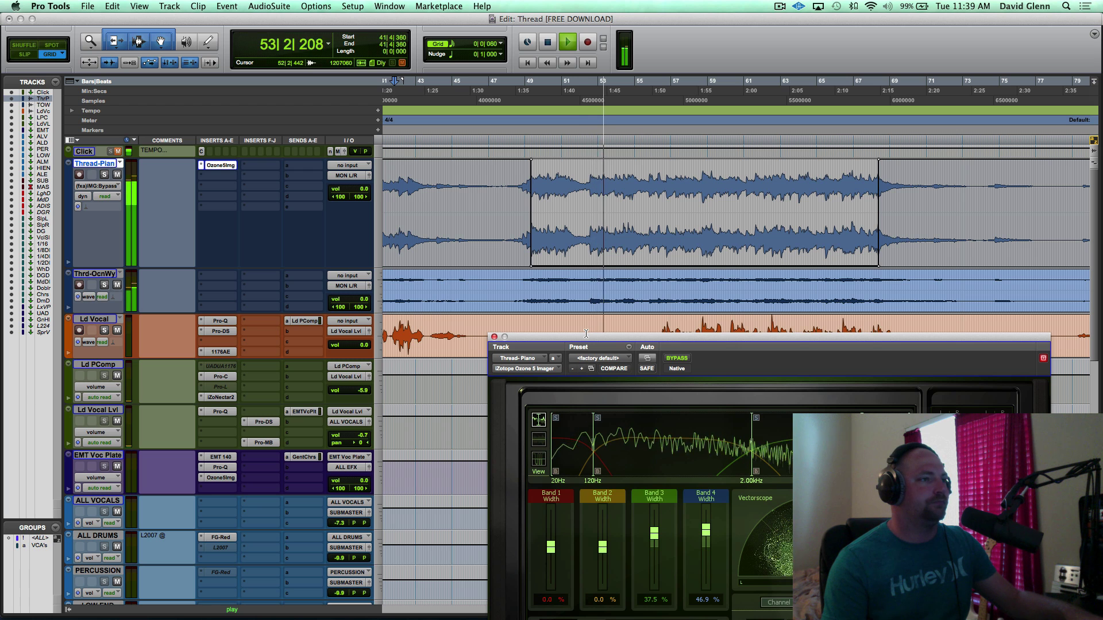
A/B the hook by bypassing and re-enabling the Ozone Imager, then stop playback at bar 41
left_click(680, 359)
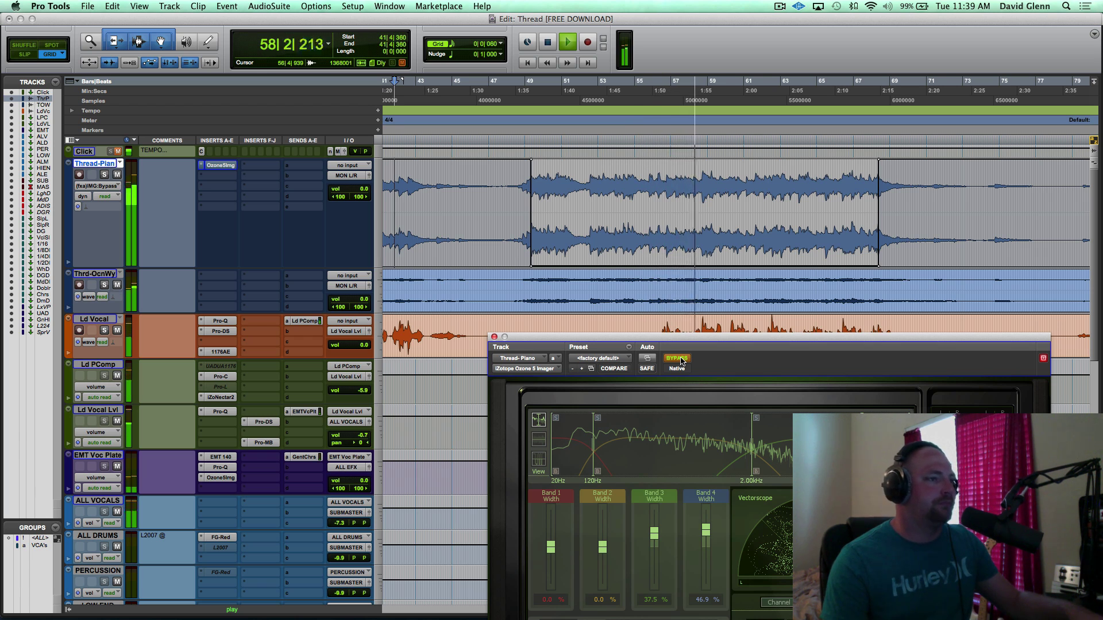
left_click(677, 359)
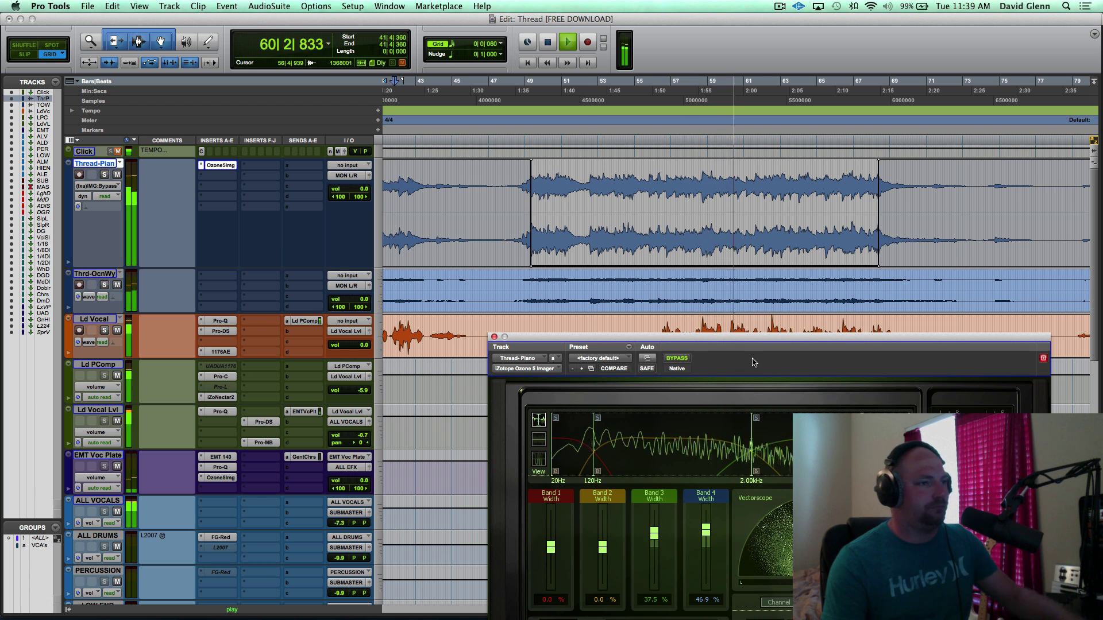
key("space")
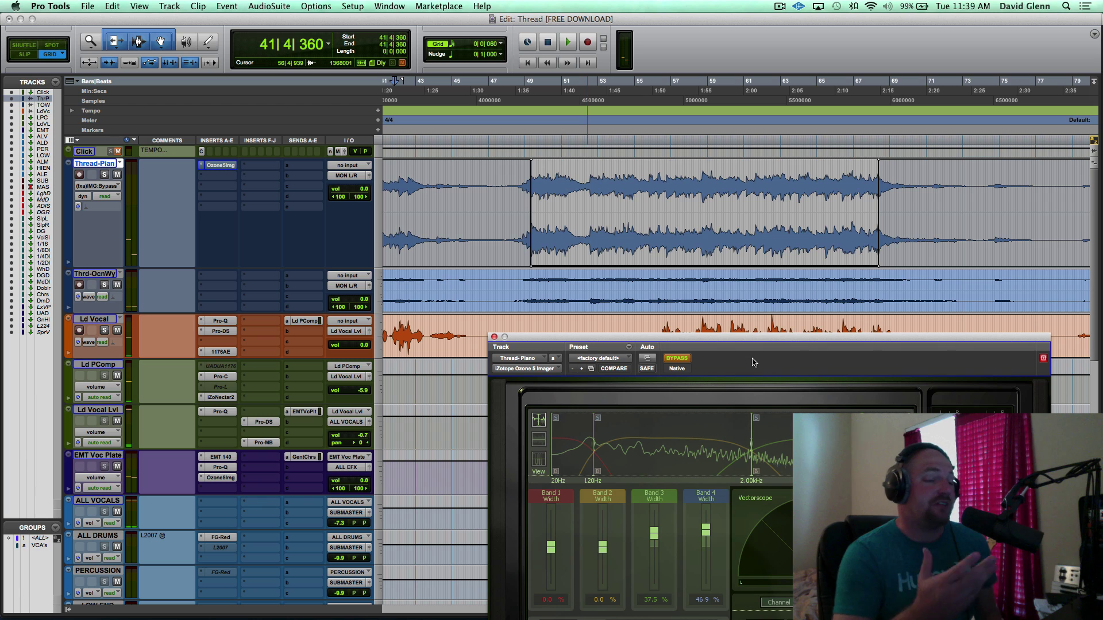